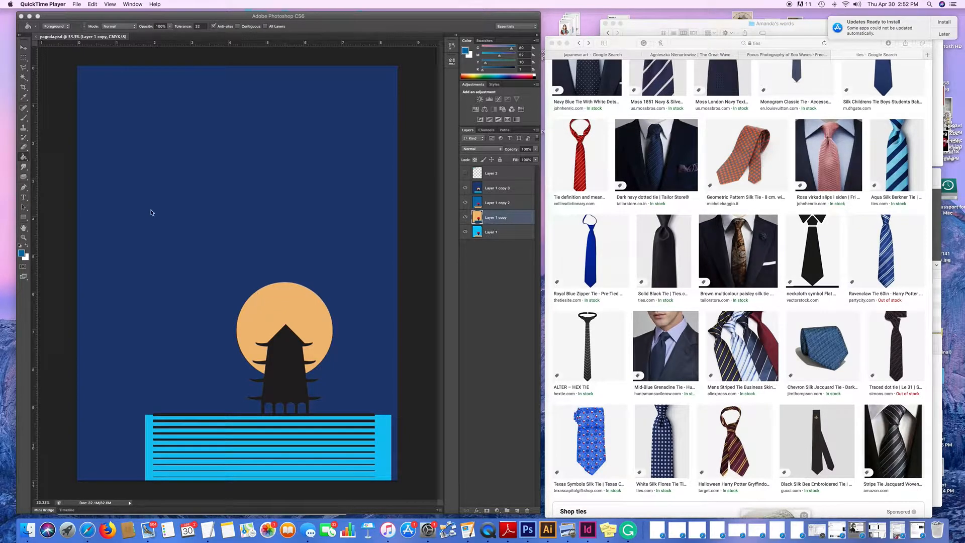
Try moving the artwork on Layer 1 copy with the Move tool
click(23, 48)
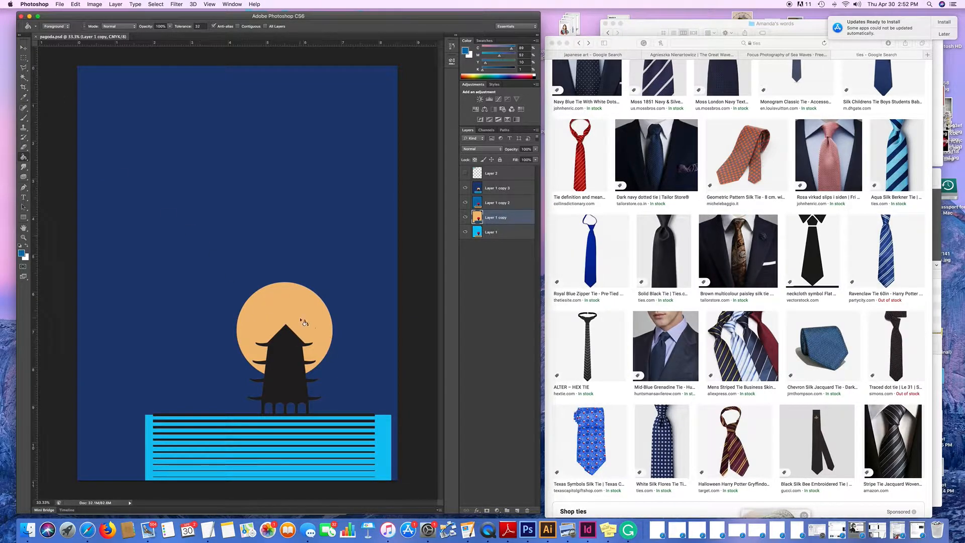
click(24, 49)
drag(302, 316, 291, 334)
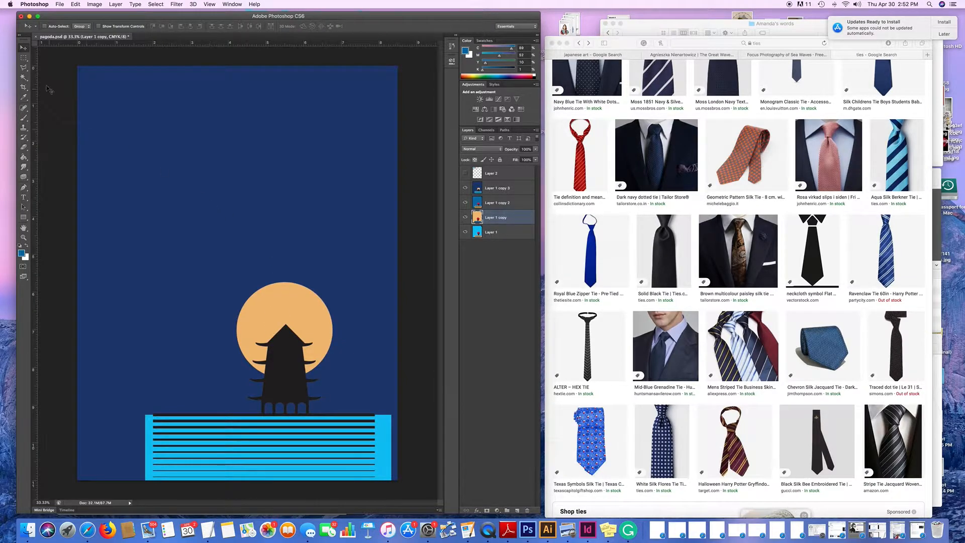
click(24, 69)
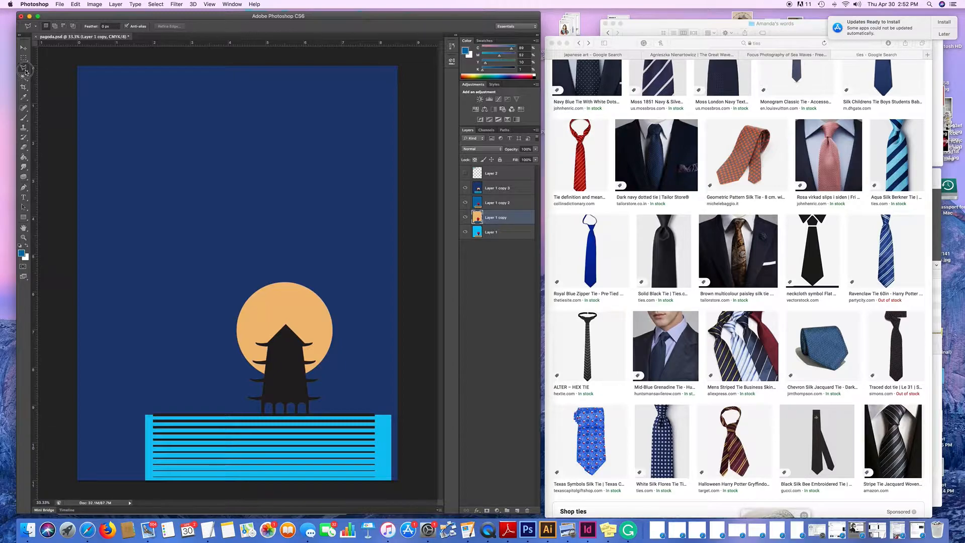
click(25, 72)
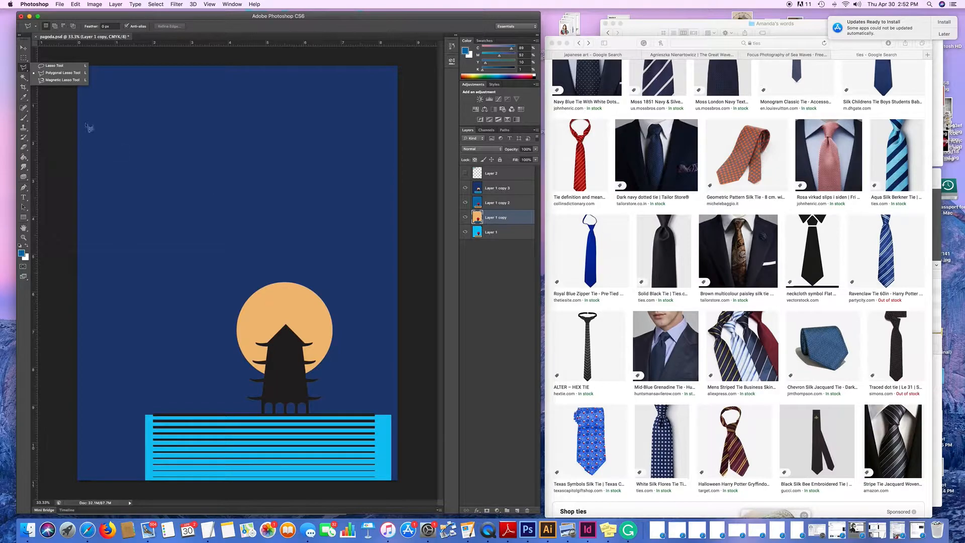
Draw a tall rectangular marquee selection from the upper sky down over the edge of the moon
click(23, 59)
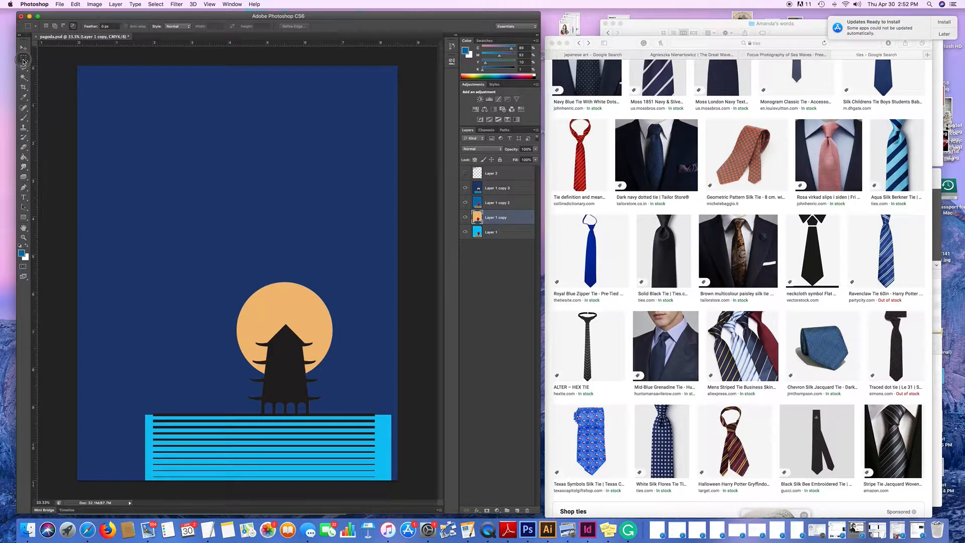
click(23, 60)
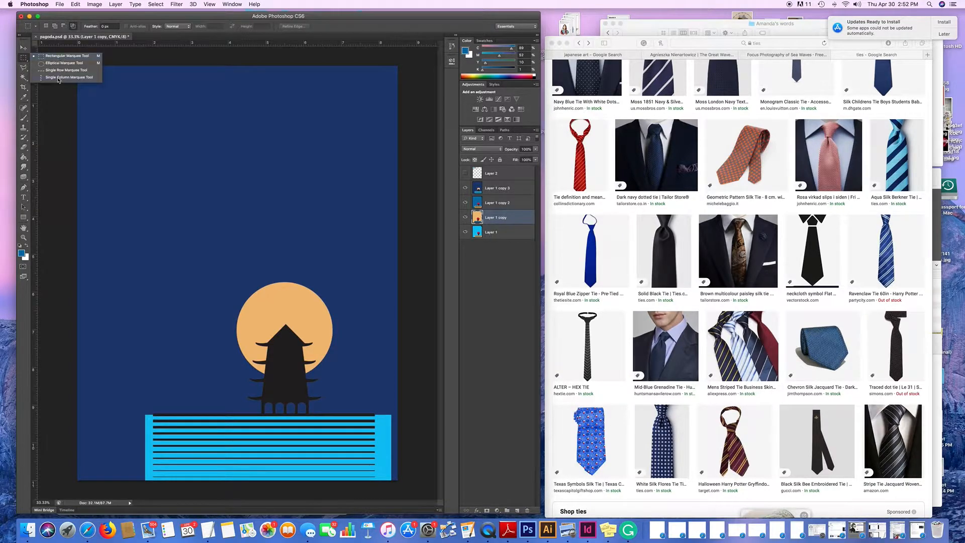
click(24, 59)
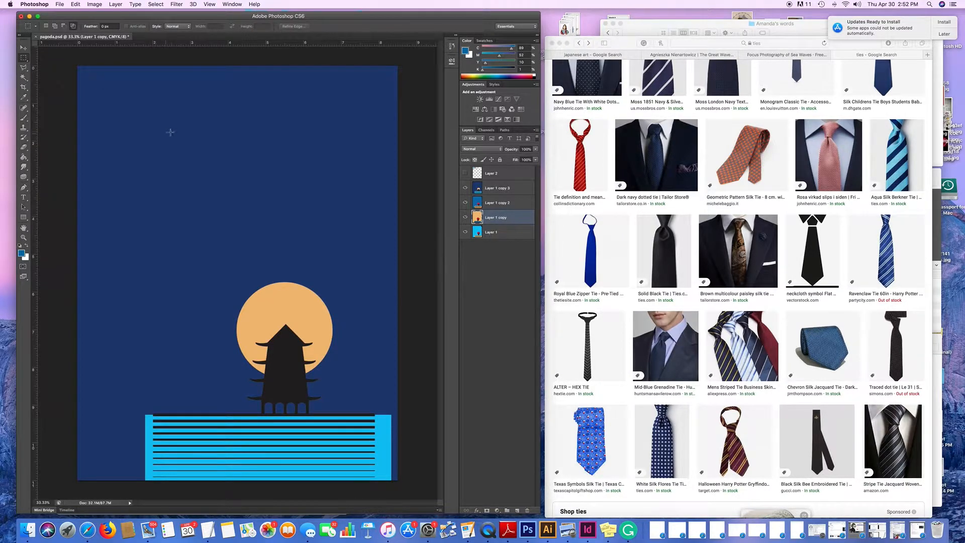
drag(168, 112, 269, 365)
Set the brush opacity to 100%, try a stroke outside the selection on Layer 1 copy, and step back
click(25, 121)
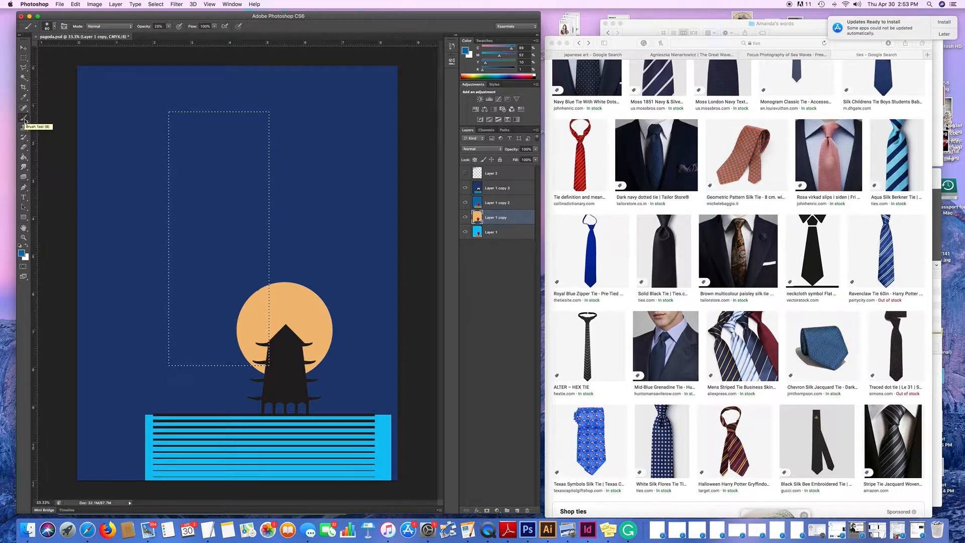
click(169, 26)
drag(169, 34, 225, 39)
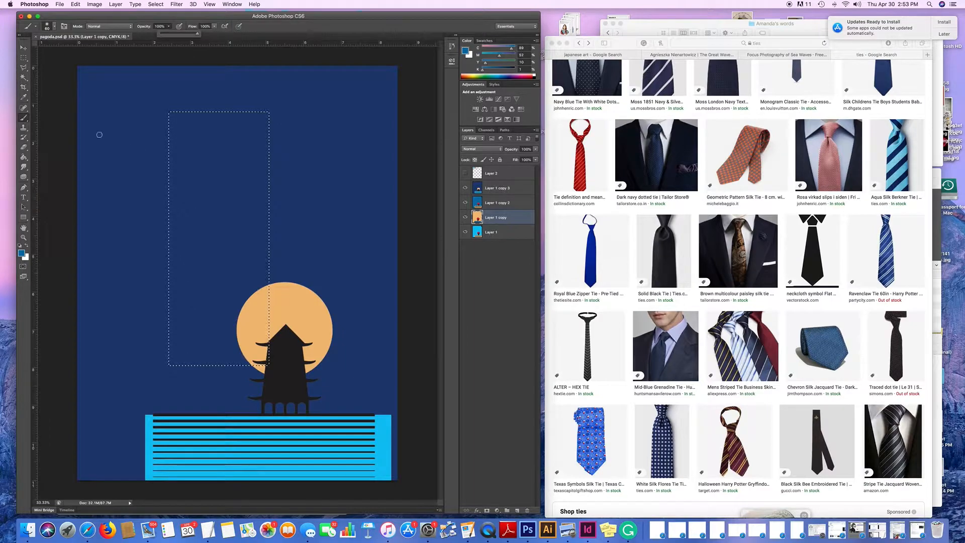
drag(87, 173, 140, 185)
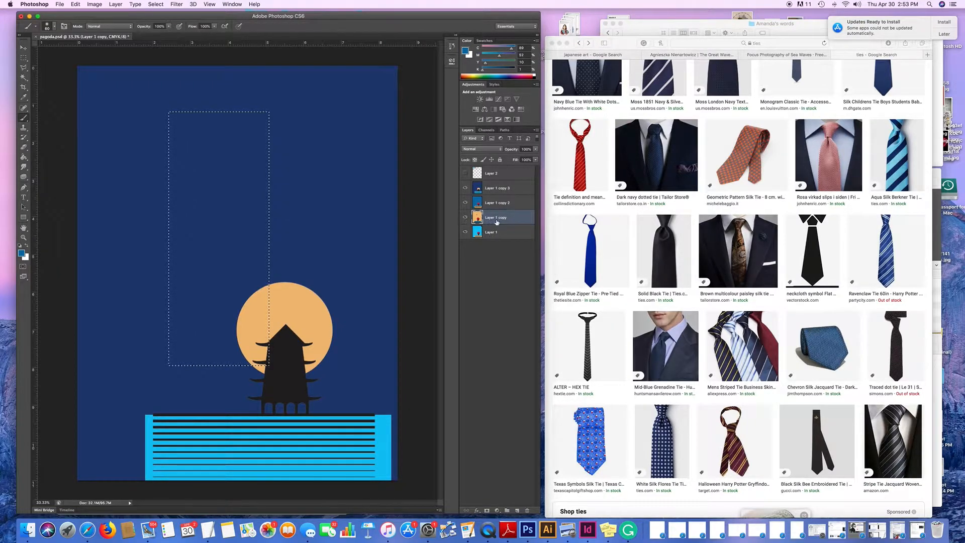
click(75, 5)
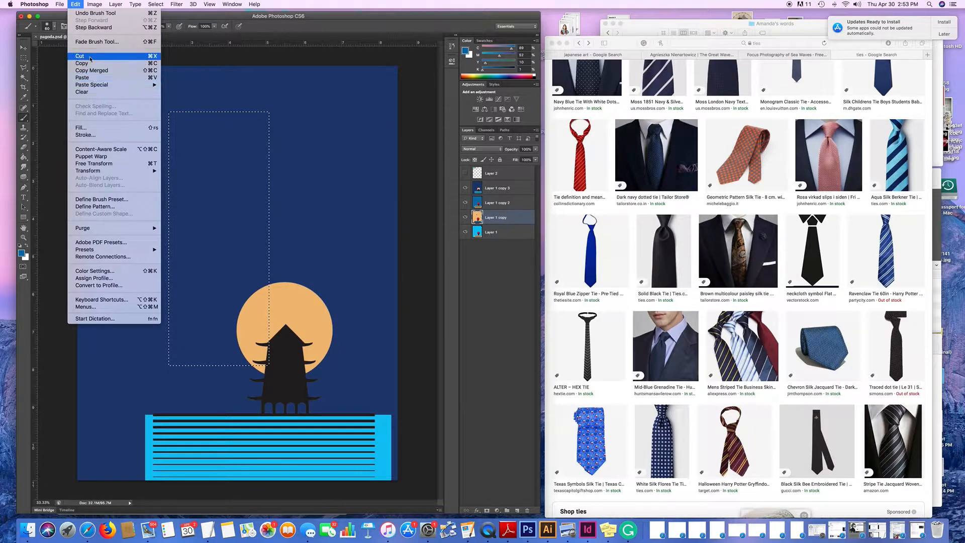
click(85, 27)
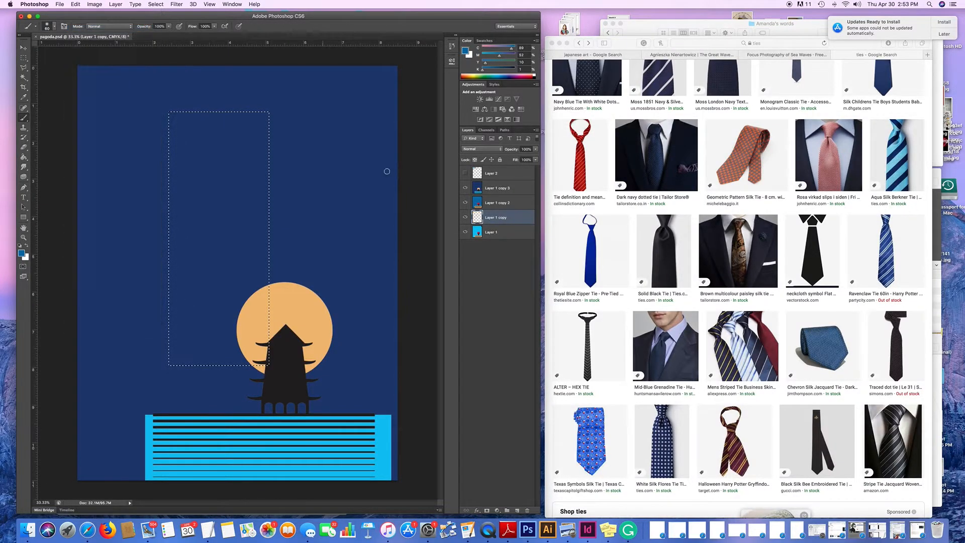
Try a diagonal brush stroke across the rectangular selection on Layer 1 copy 3, undo it, and deselect
click(515, 189)
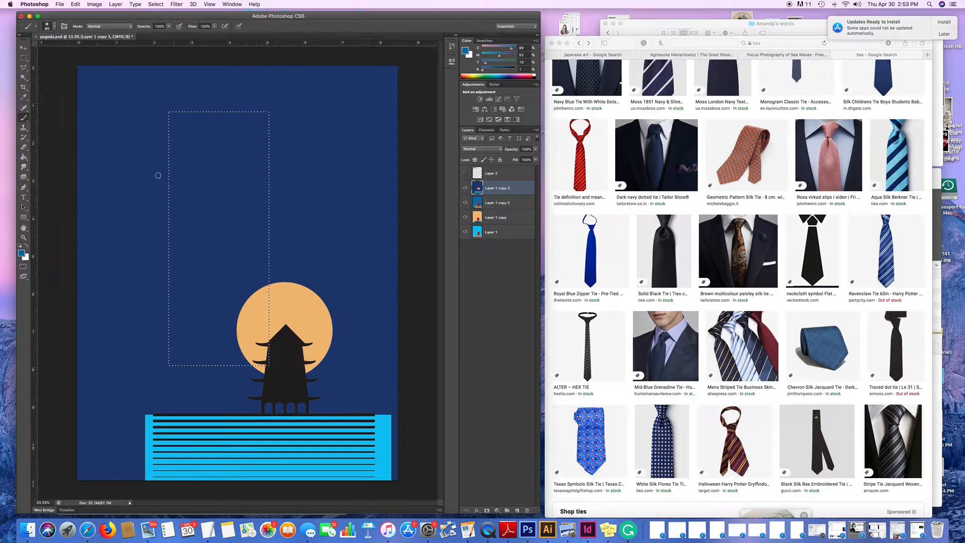
drag(161, 173, 327, 211)
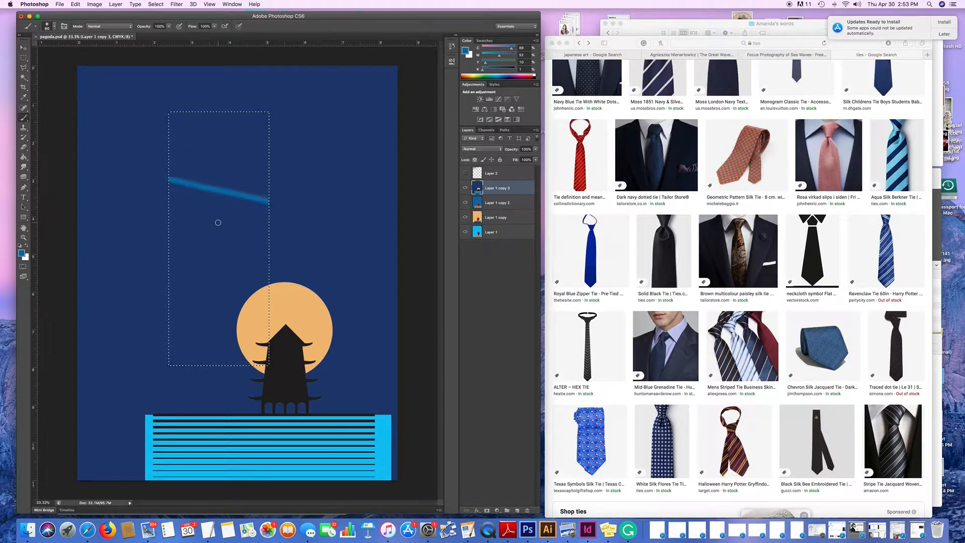
key(super+z)
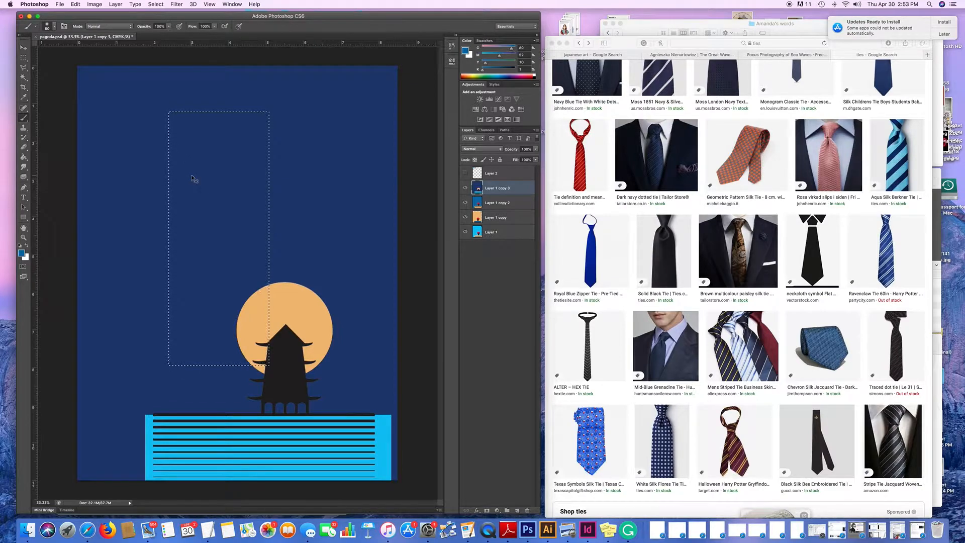
key(super+d)
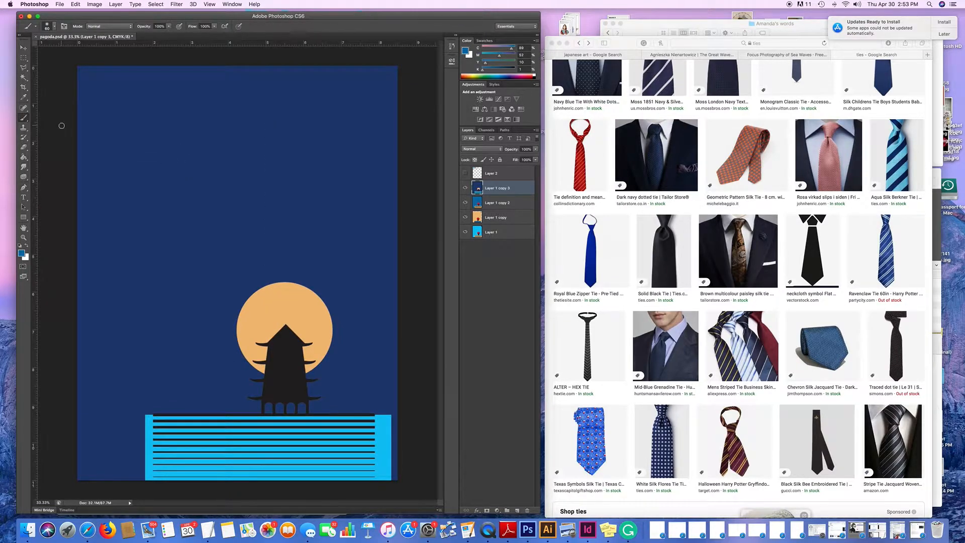
Outline a rough tilted tie shape by eye with the Polygonal Lasso and discard the selection
click(24, 68)
click(193, 115)
click(282, 124)
click(254, 169)
click(327, 422)
click(230, 473)
click(164, 401)
click(229, 172)
click(194, 116)
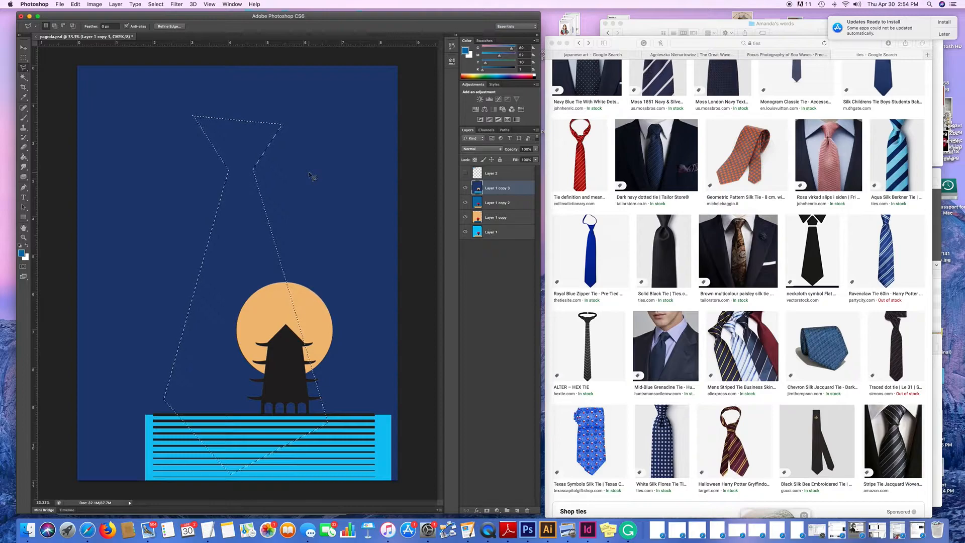
key(super+d)
Place two vertical guides over the pagoda, at about 4.7 in and 6.3 in
click(210, 5)
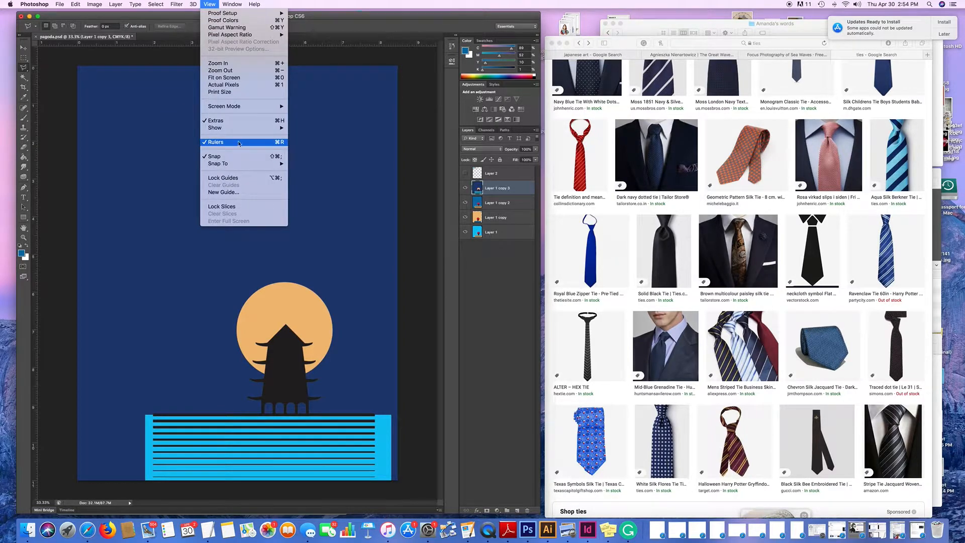
mouse_move(156, 4)
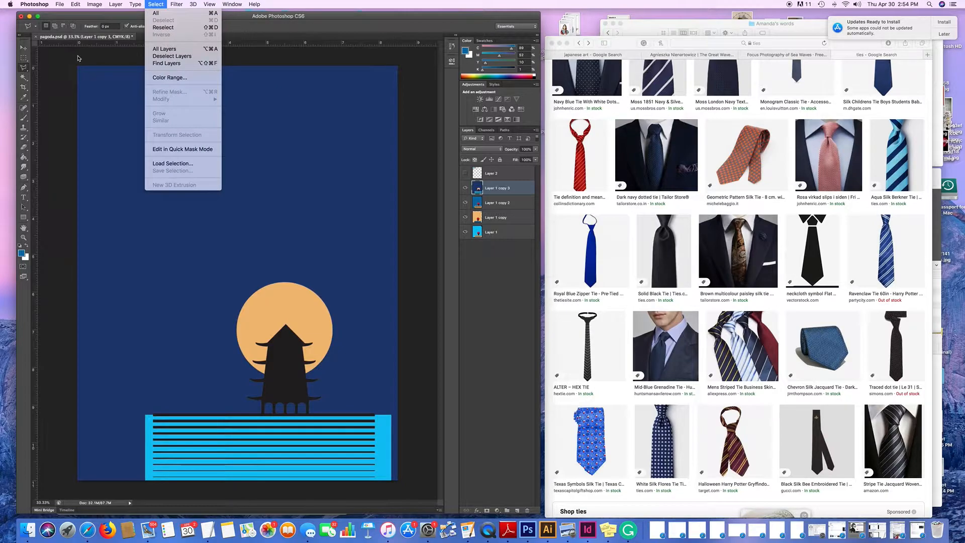
click(23, 71)
drag(35, 95, 256, 153)
drag(260, 154, 261, 154)
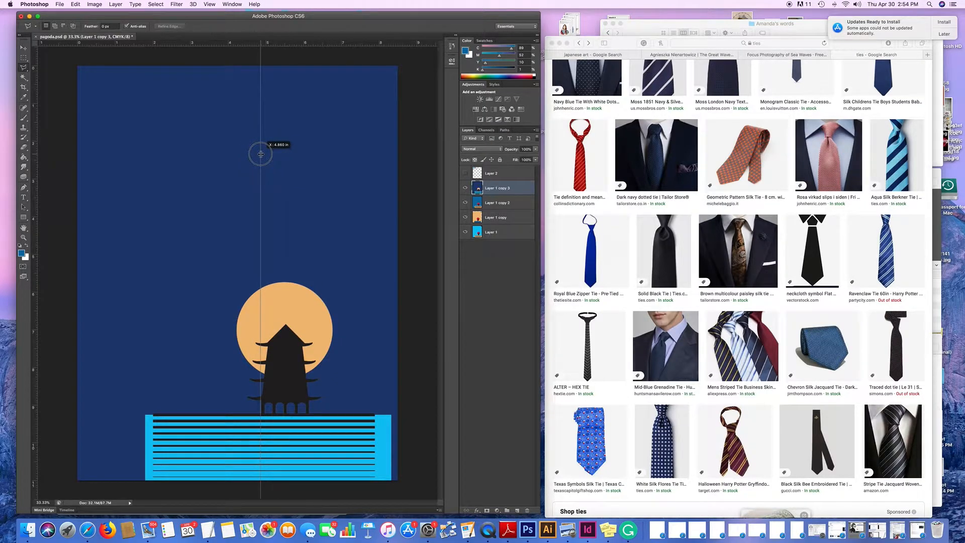
drag(261, 154, 257, 153)
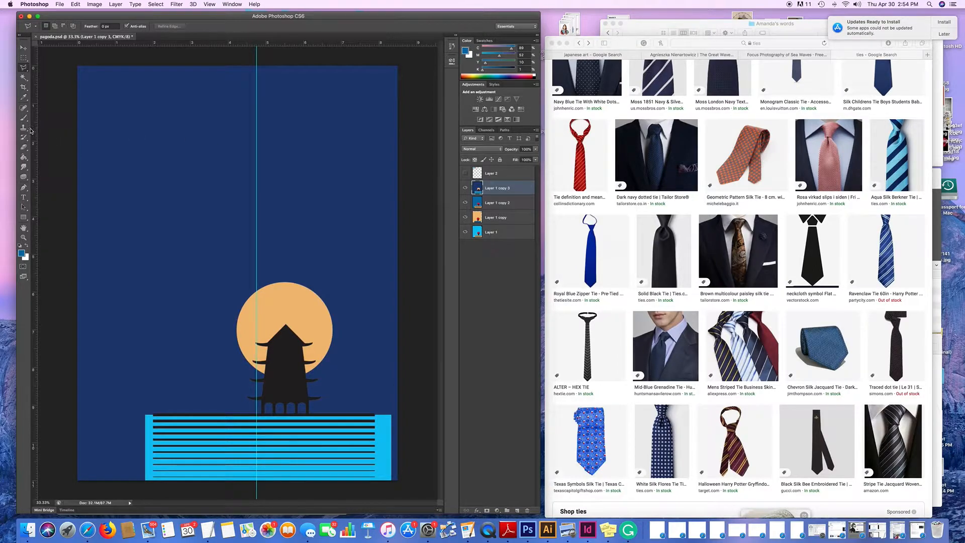
drag(36, 131, 314, 209)
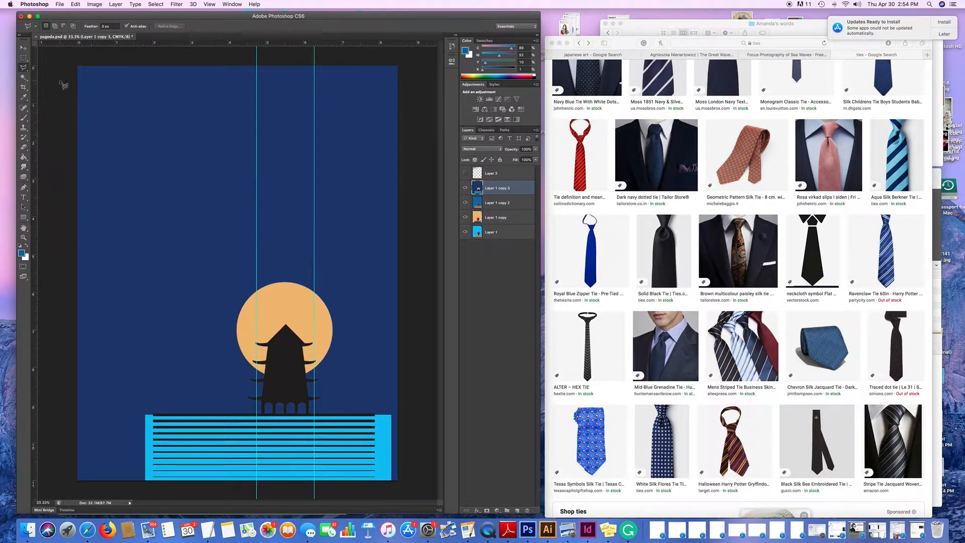
Move the first vertical guide to about 5.2 in and add another vertical guide at about 4 in
click(22, 49)
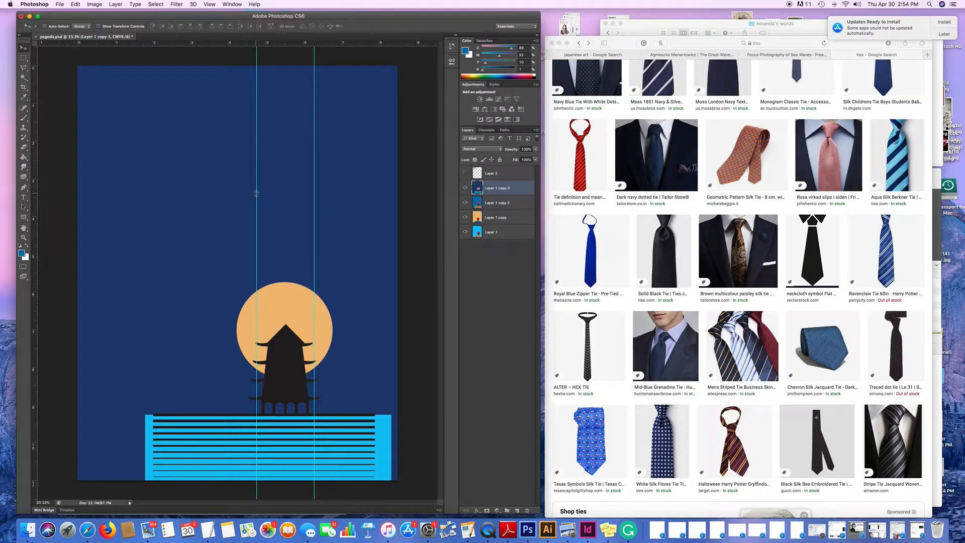
drag(257, 192, 272, 195)
drag(33, 170, 230, 216)
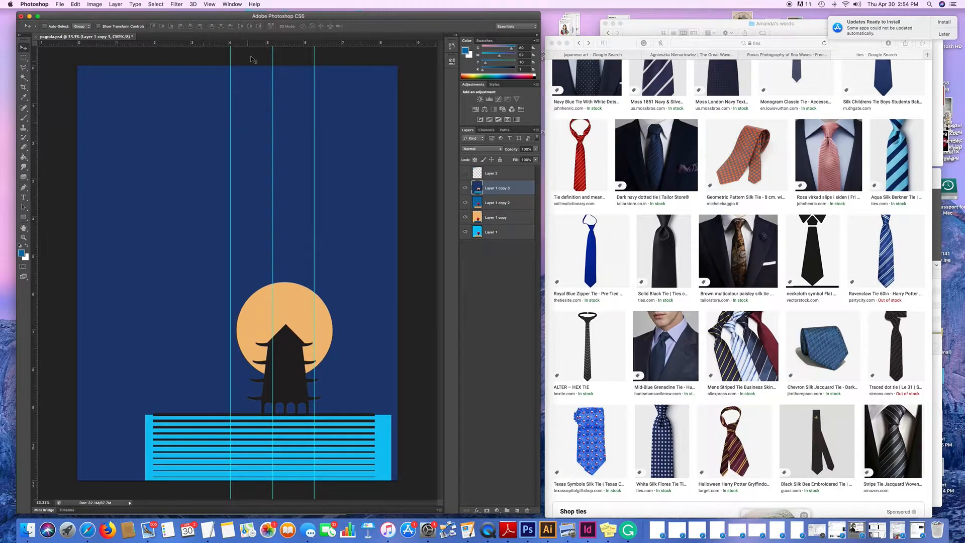
Add four horizontal guides: just inside the canvas's upper edge, at about 1.7 in, at the water's upper edge, and near the canvas's lower edge
drag(255, 44, 255, 74)
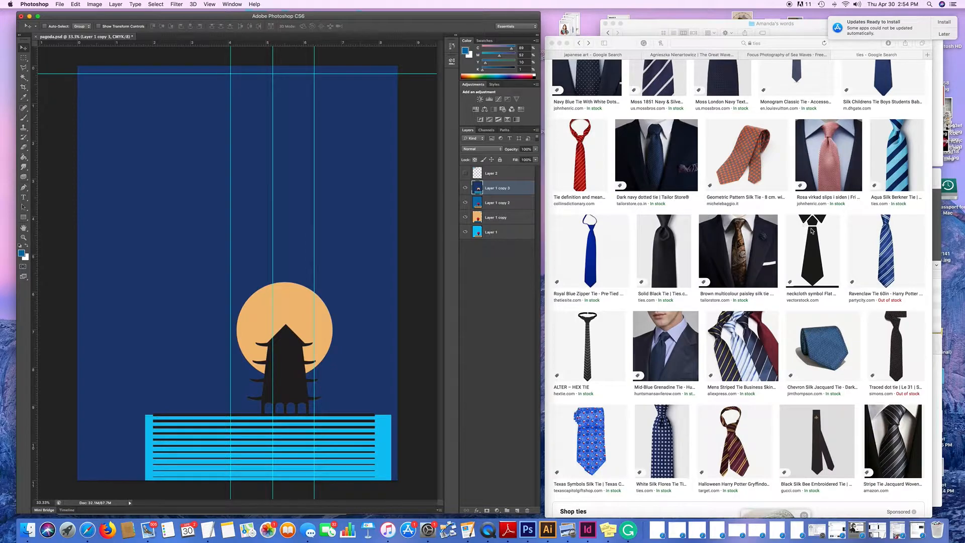
drag(289, 46, 296, 129)
drag(282, 44, 290, 413)
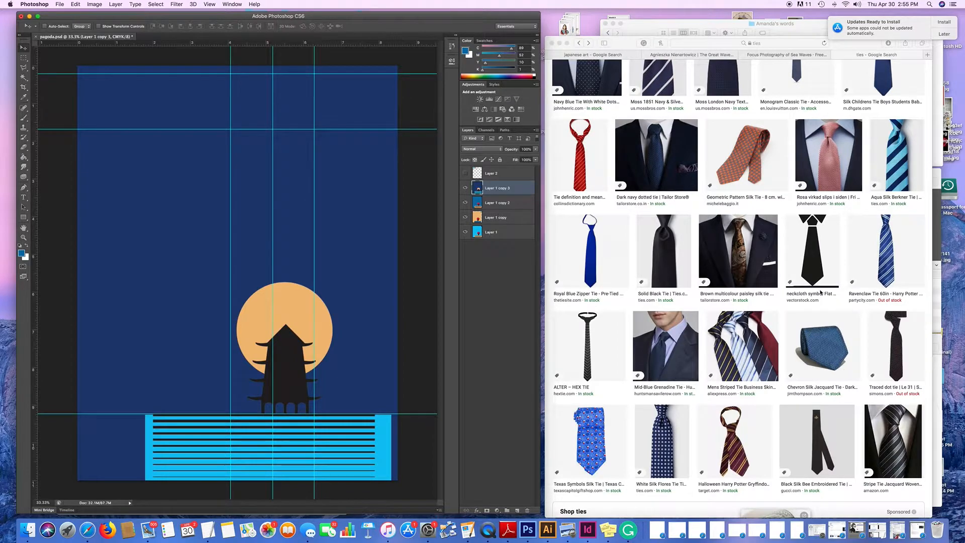
drag(250, 43, 265, 468)
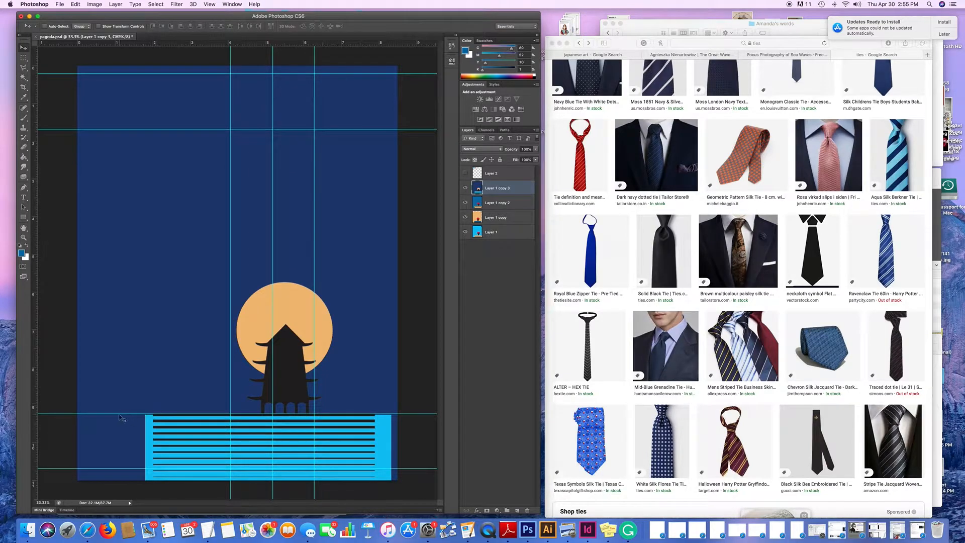
Lower the horizontal guide at the water slightly and shift both outer vertical guides a little farther outward
drag(120, 413, 119, 418)
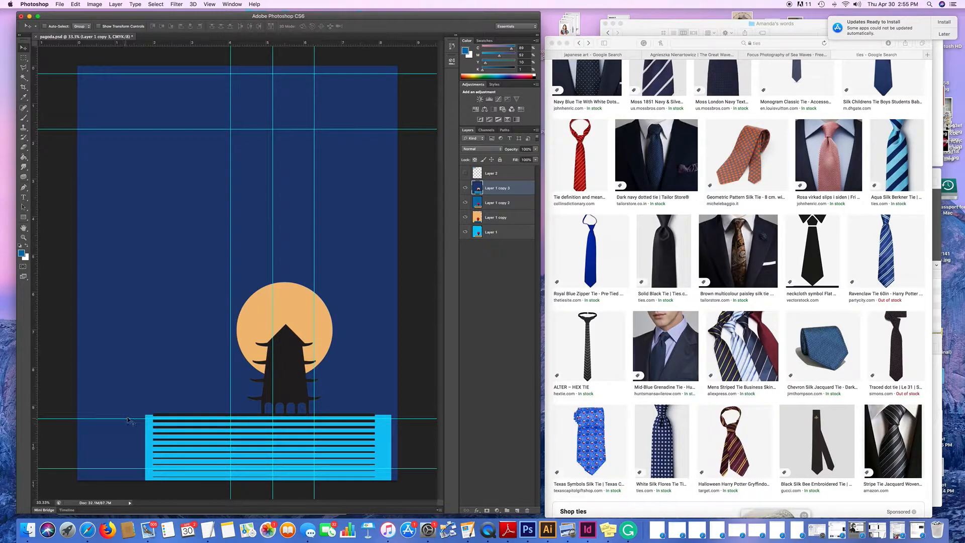
drag(230, 332, 226, 331)
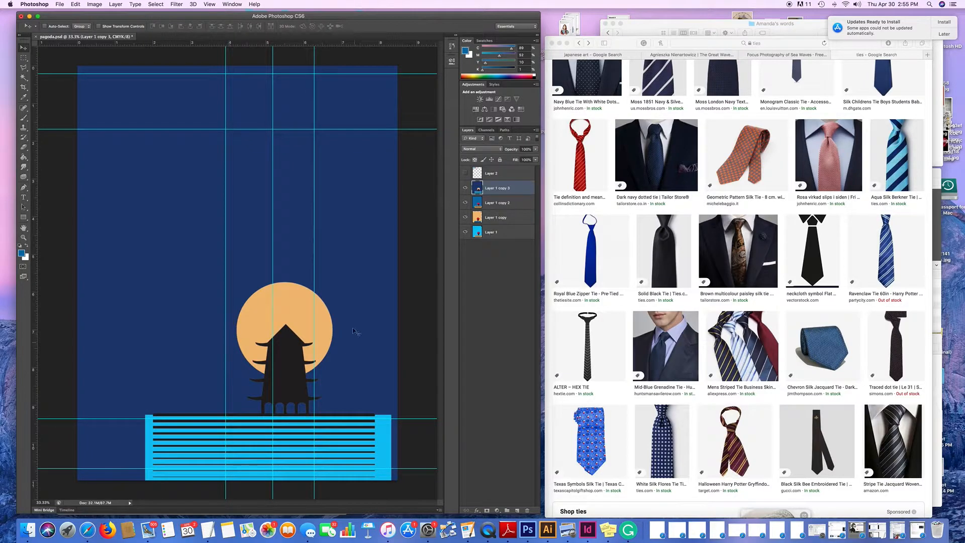
drag(314, 265, 321, 264)
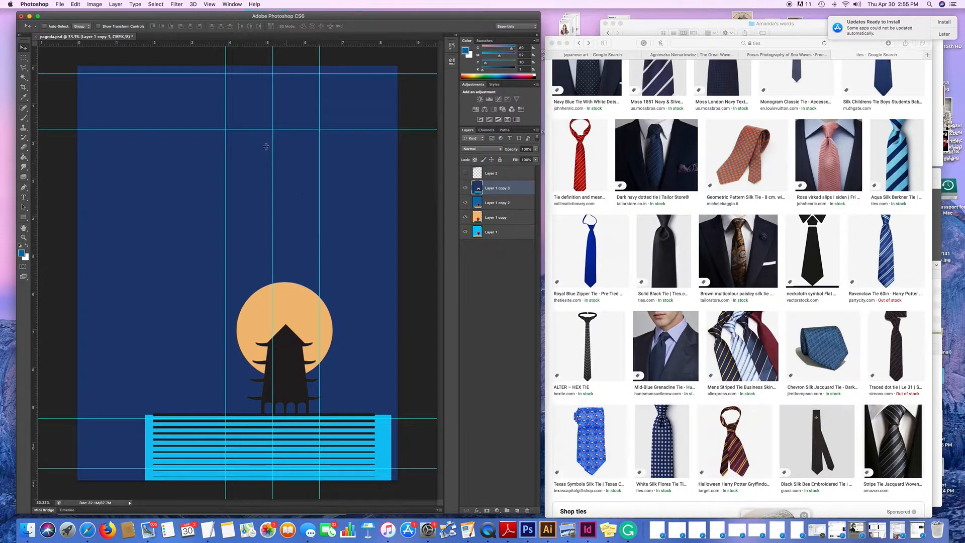
Select a symmetrical tie shape along the guides with the Polygonal Lasso, with a pointed lower tip, narrow neck and flared upper end
click(22, 69)
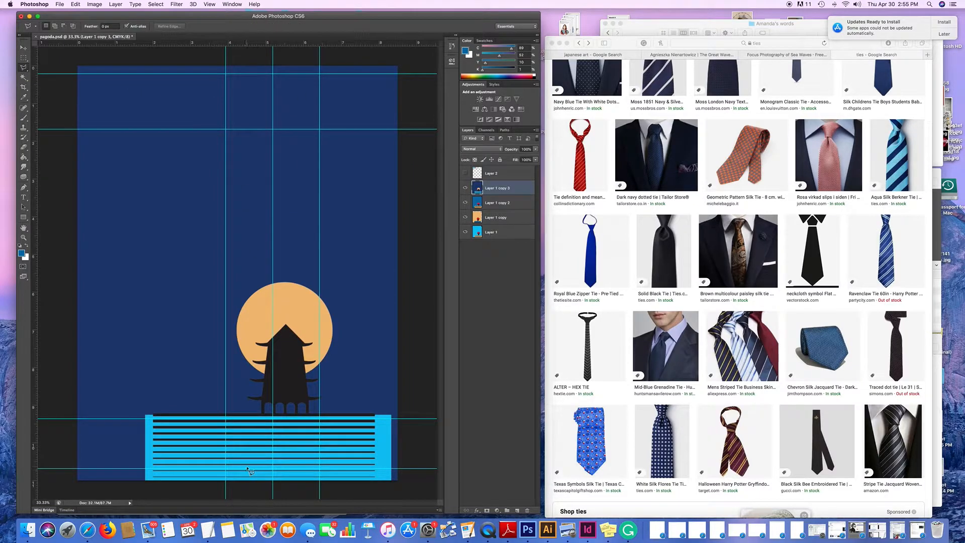
click(274, 468)
click(320, 416)
click(294, 130)
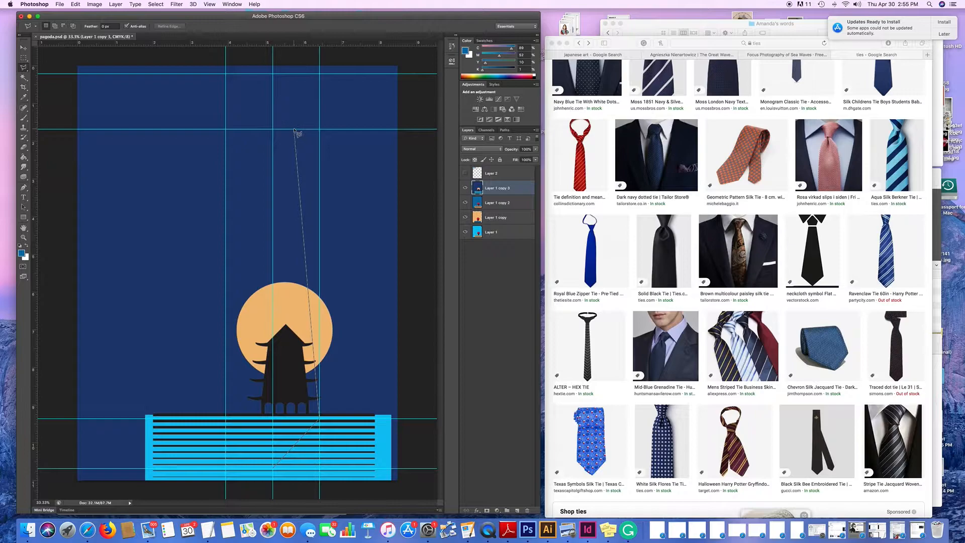
click(319, 75)
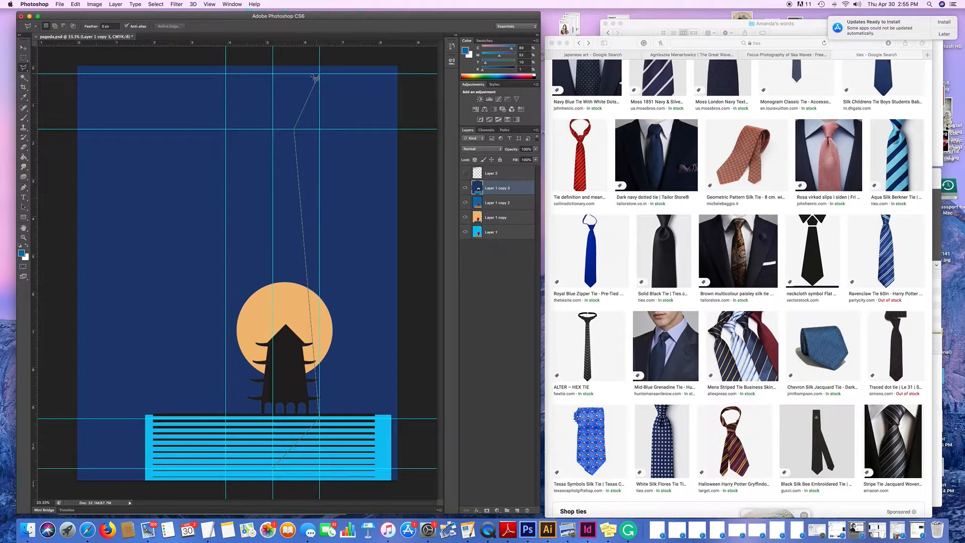
click(226, 76)
click(255, 129)
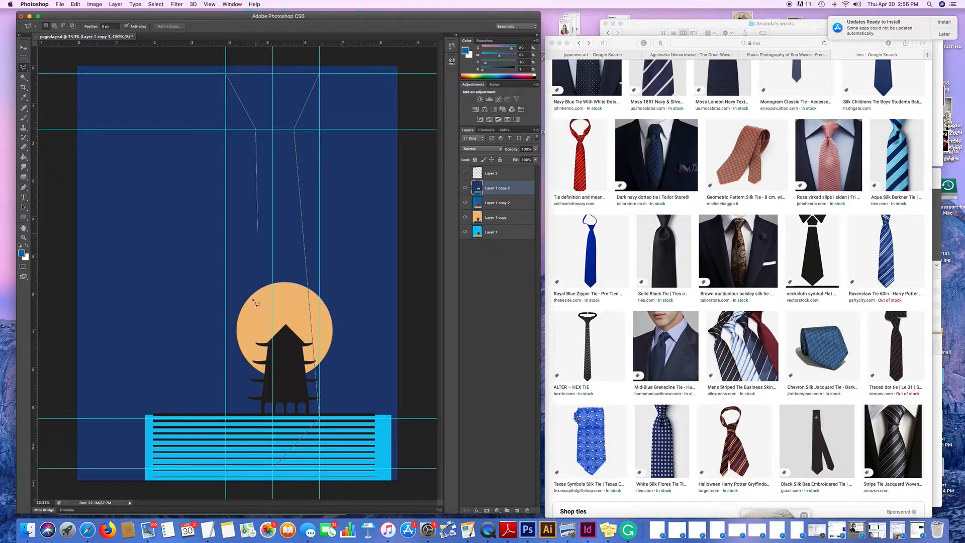
click(227, 419)
click(271, 467)
click(272, 469)
Save the tie selection as a new channel named "tie shape" in pagoda.psd and deselect it
click(156, 5)
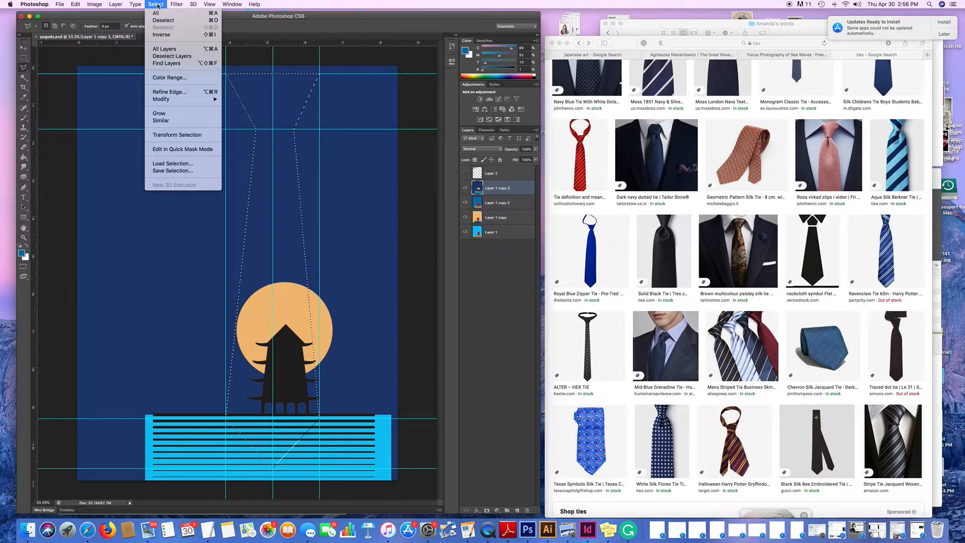
click(173, 171)
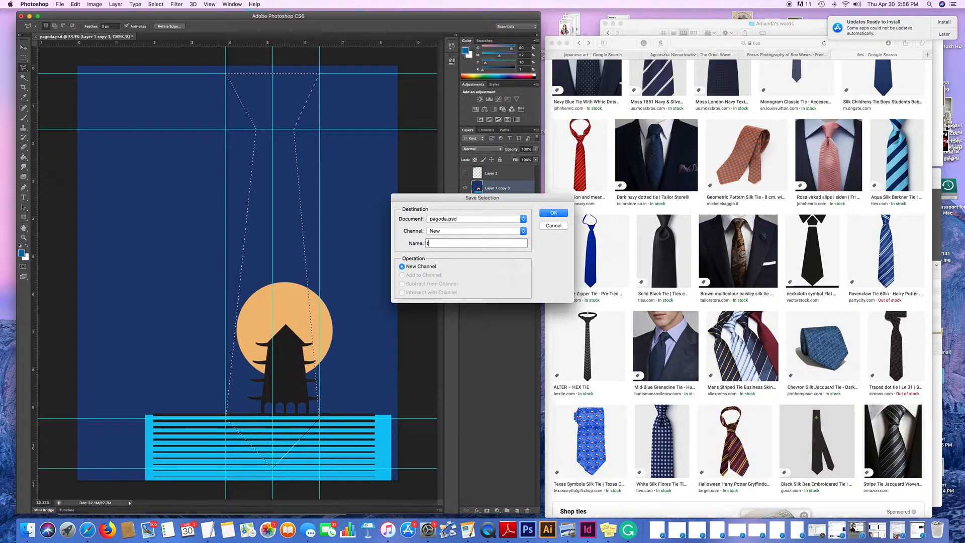
text(e shape)
click(553, 213)
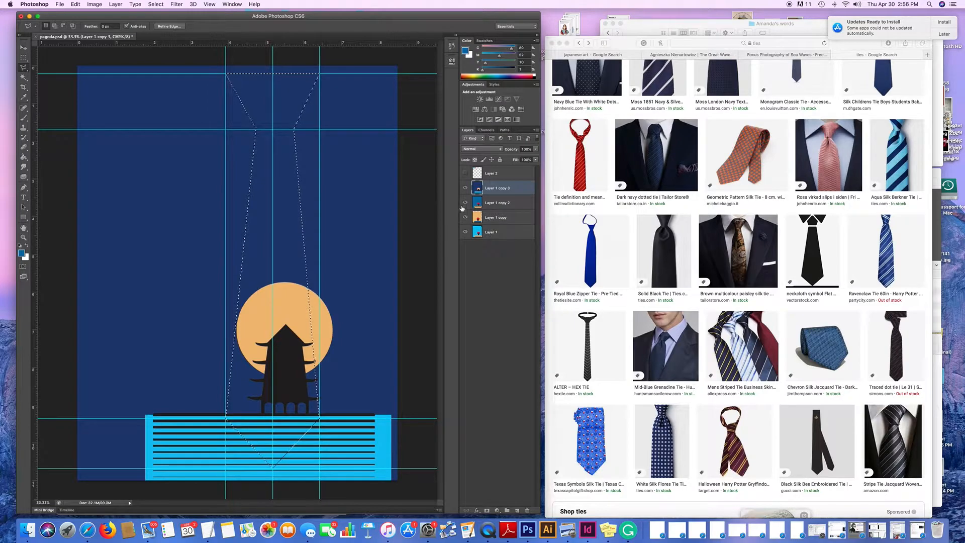
key(super+d)
Load the saved tie shape channel as a new selection and clear the selection again
click(160, 5)
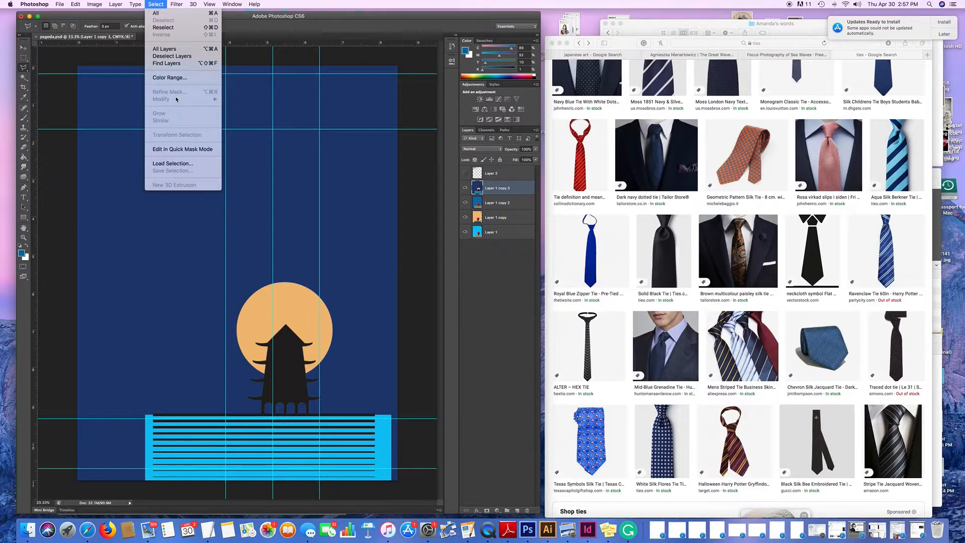
click(171, 164)
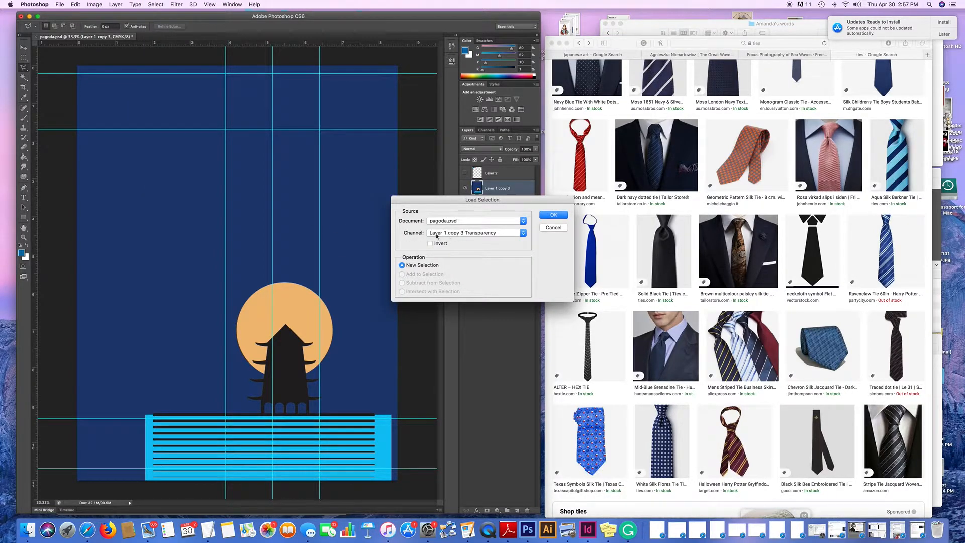
click(522, 235)
click(513, 244)
click(550, 215)
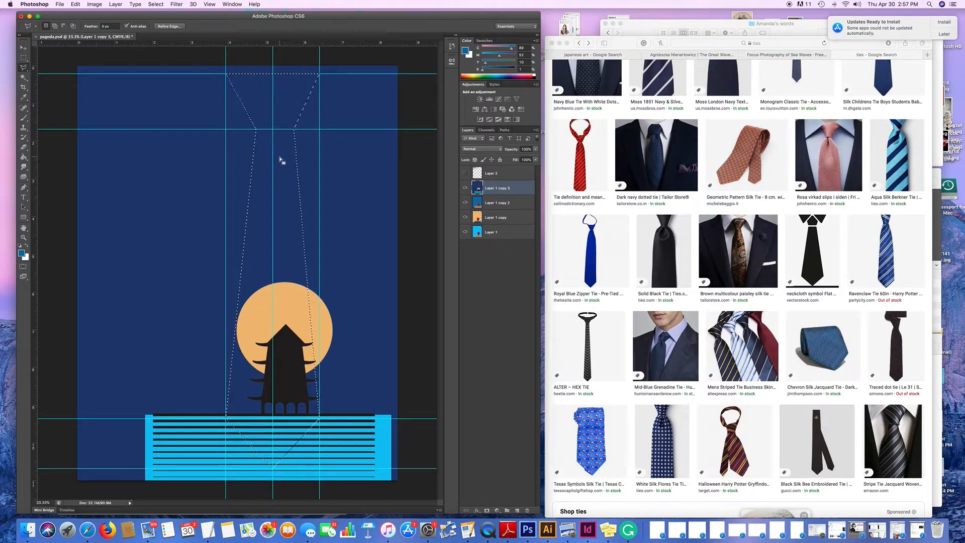
key(super+d)
Save the pagoda document and clear all of its guides
click(60, 5)
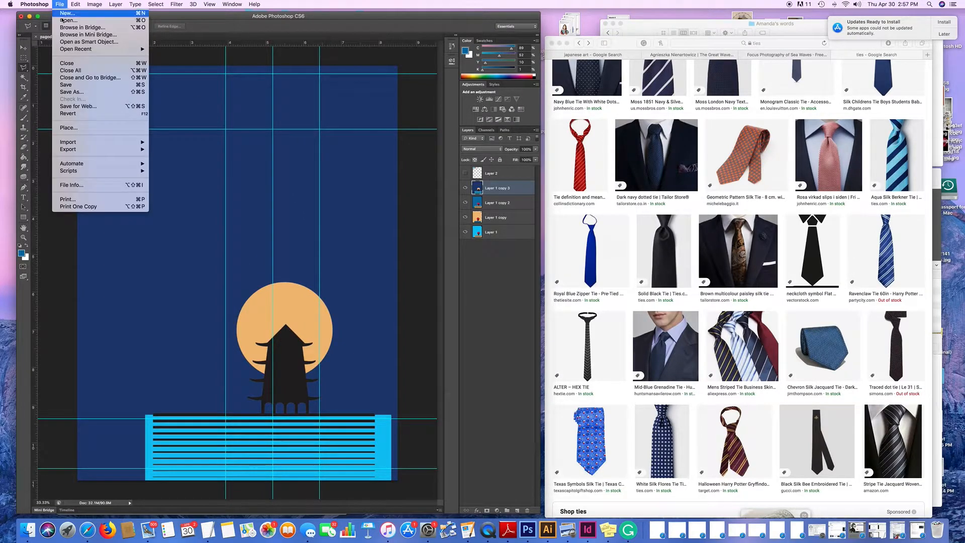
click(69, 85)
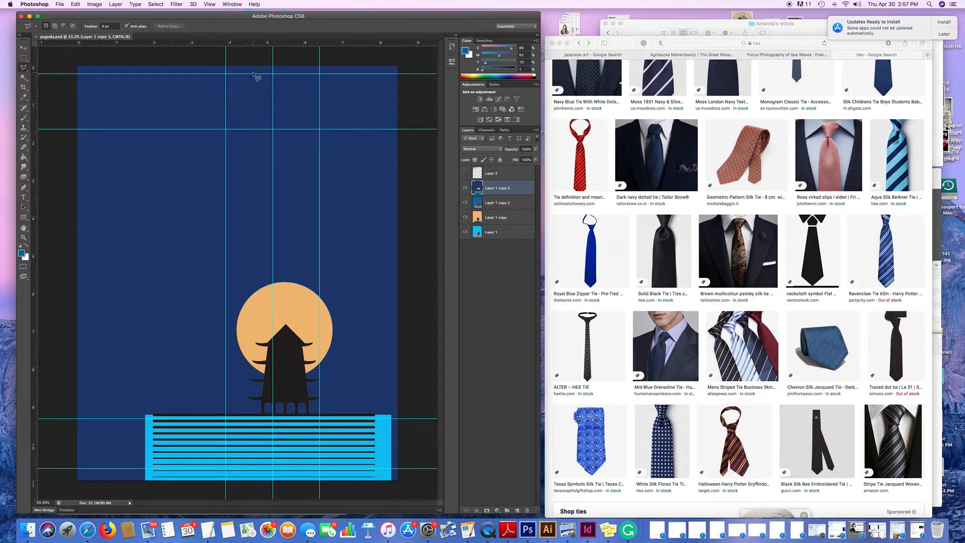
click(210, 5)
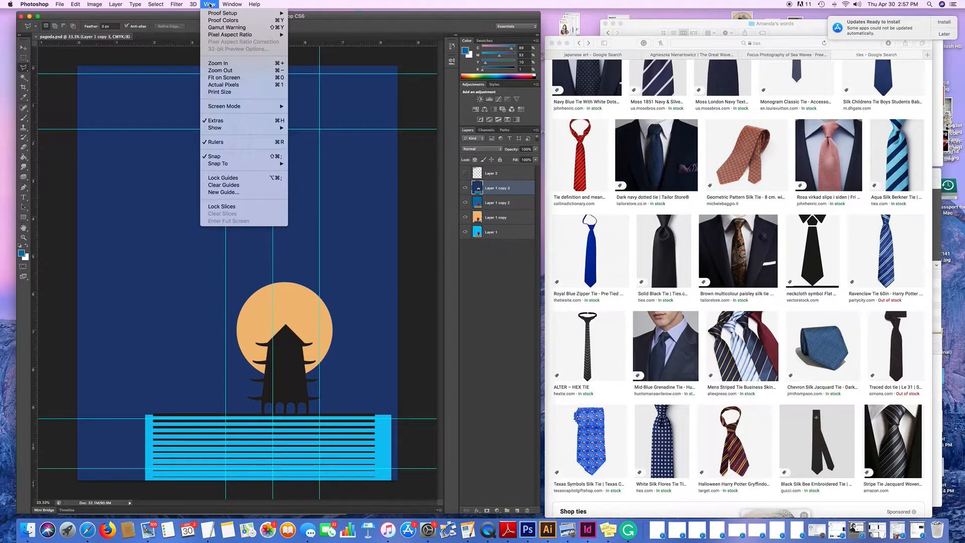
click(224, 185)
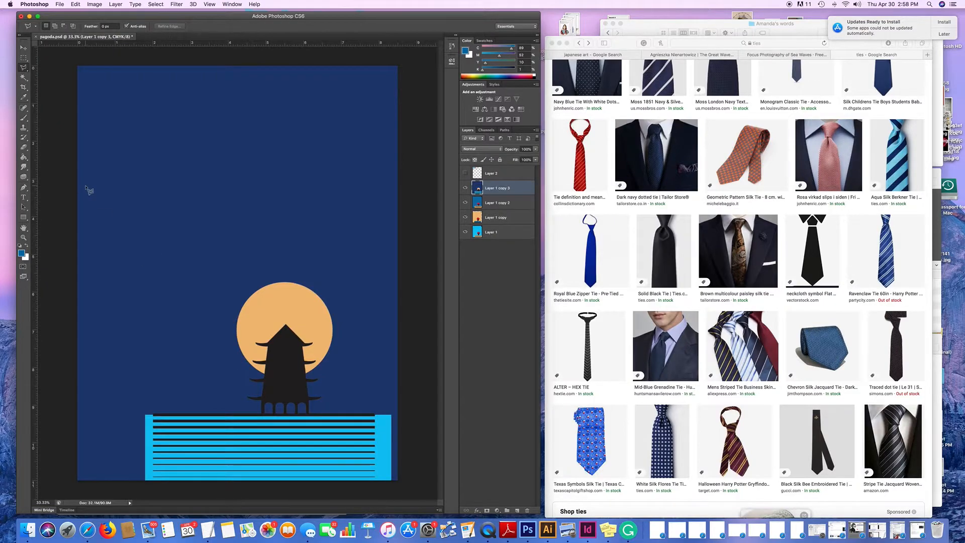
Open the red bow tie photo il_570xN.1879093829_hrmg.jpg from the art/ref folder inside TieProject
click(59, 4)
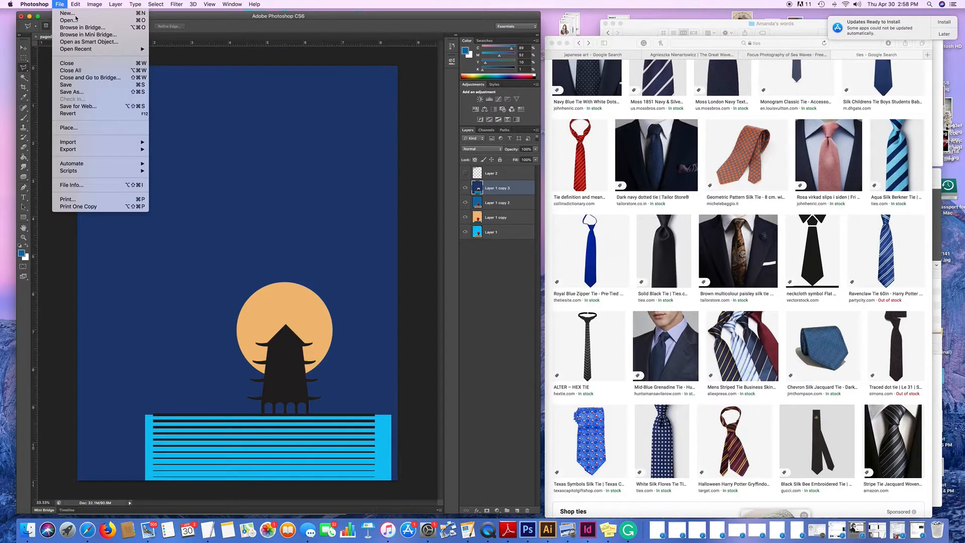
click(68, 22)
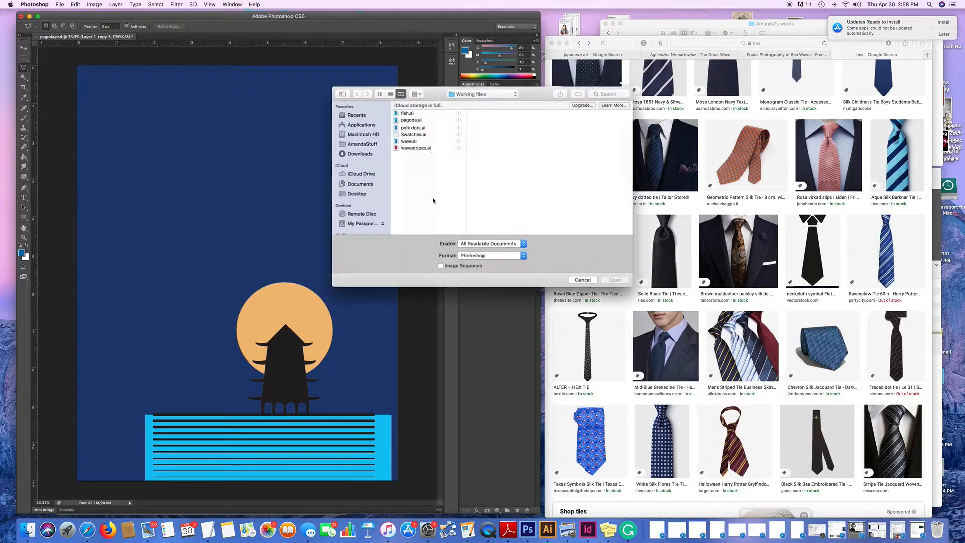
click(516, 94)
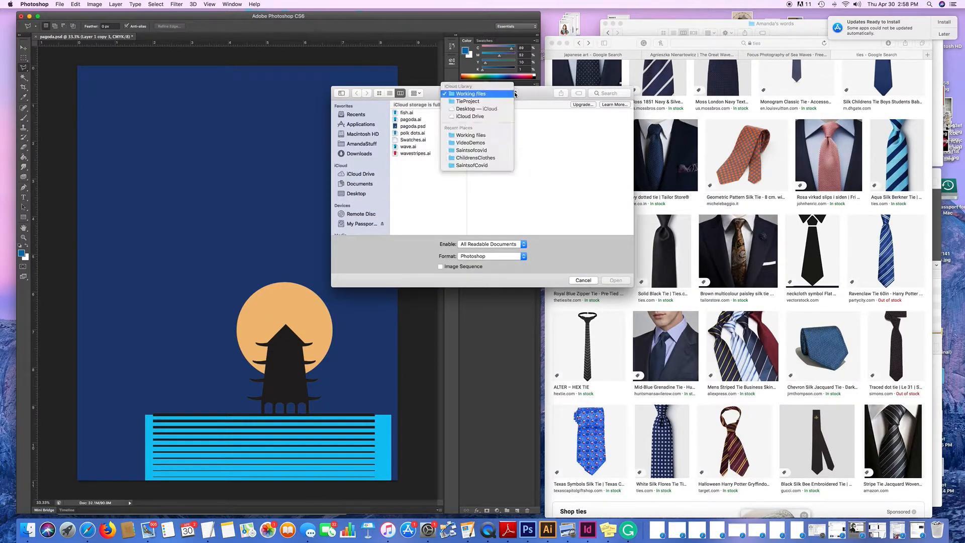
click(466, 102)
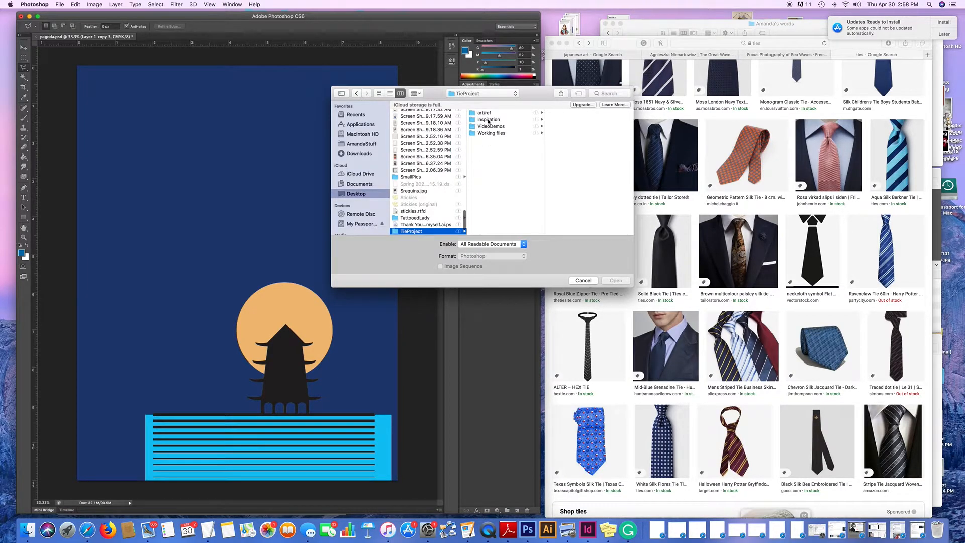
click(484, 112)
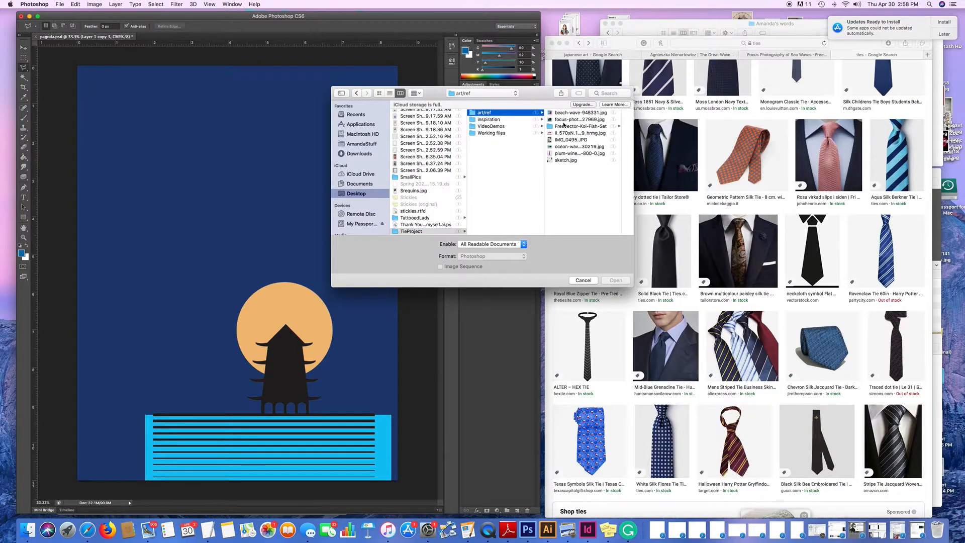
click(565, 153)
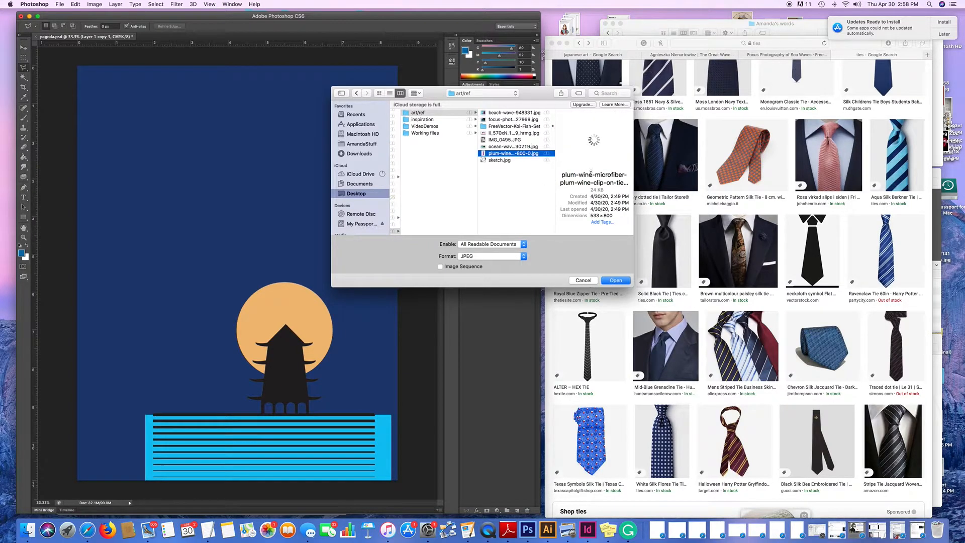
click(497, 119)
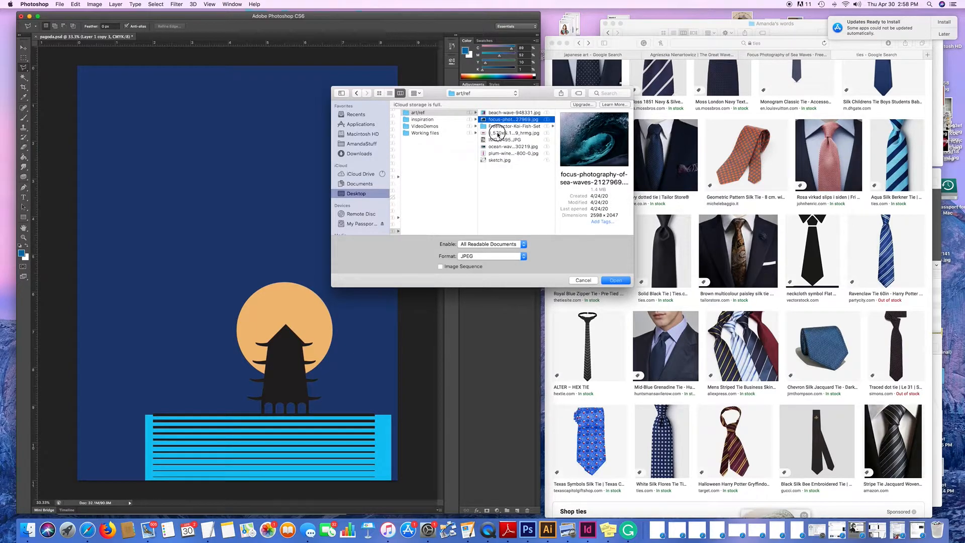
click(498, 133)
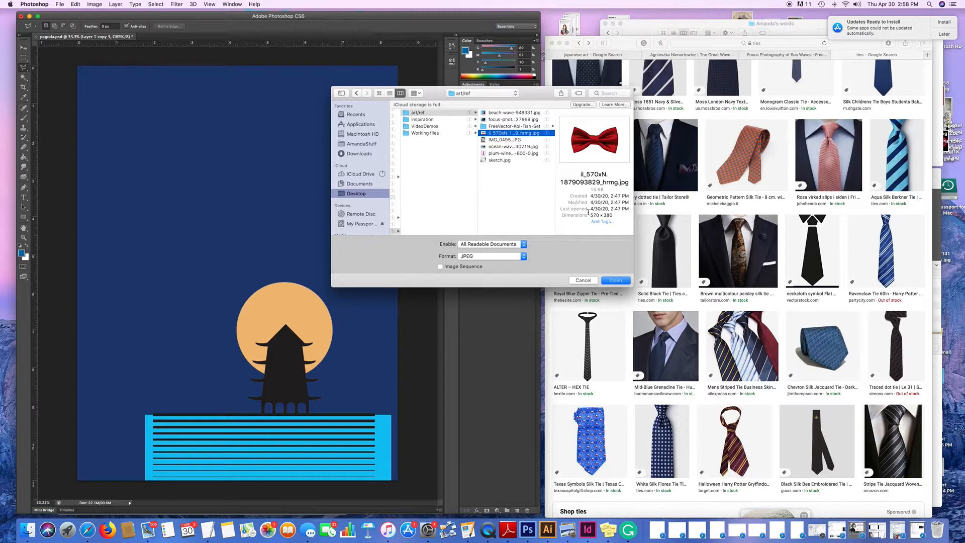
click(619, 283)
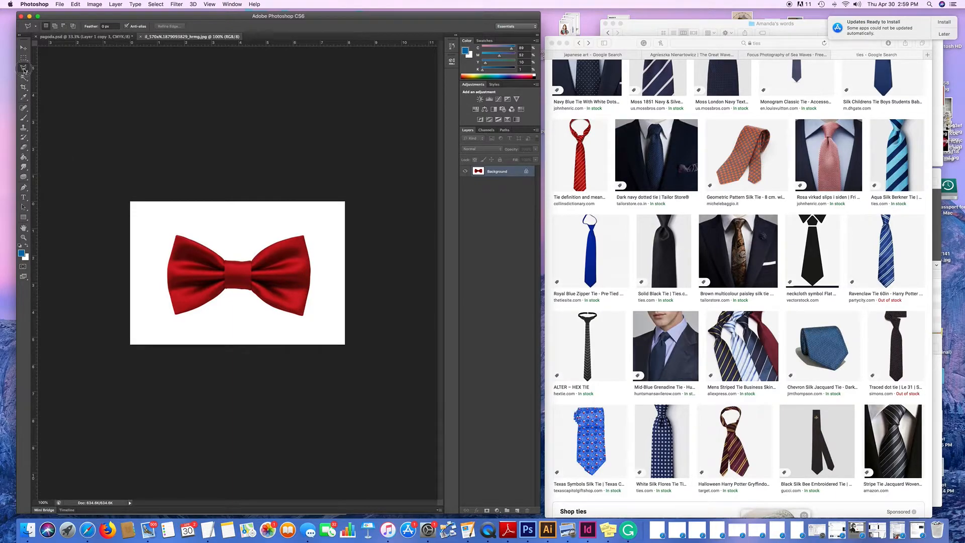
drag(23, 70, 56, 81)
click(227, 261)
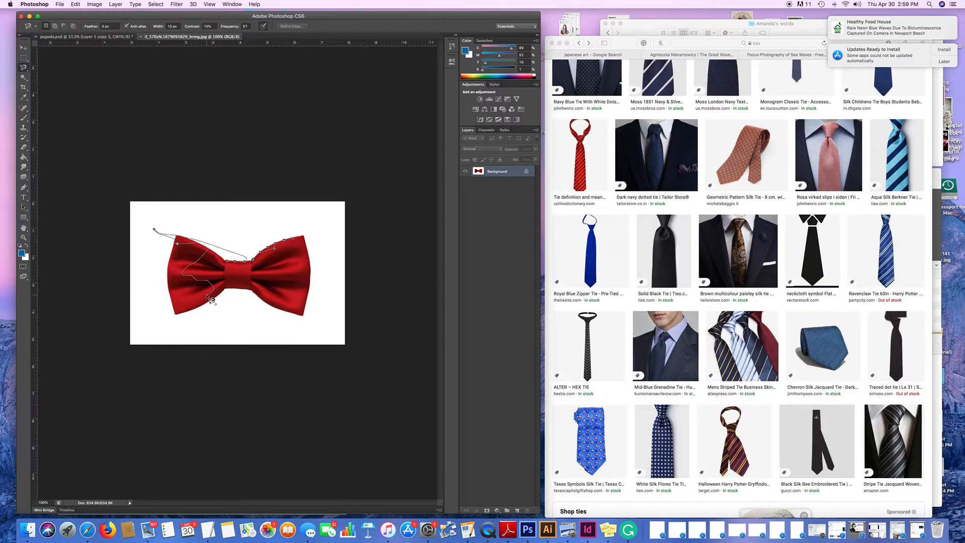
key(Escape)
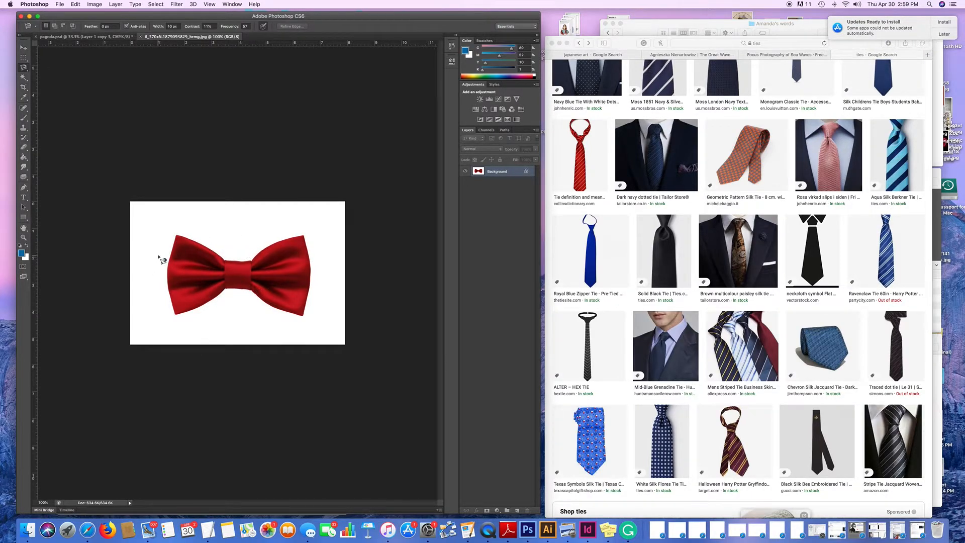
Try to select the bow tie's red fabric with the Magic Wand, adding areas on one wing, and deselect
click(22, 78)
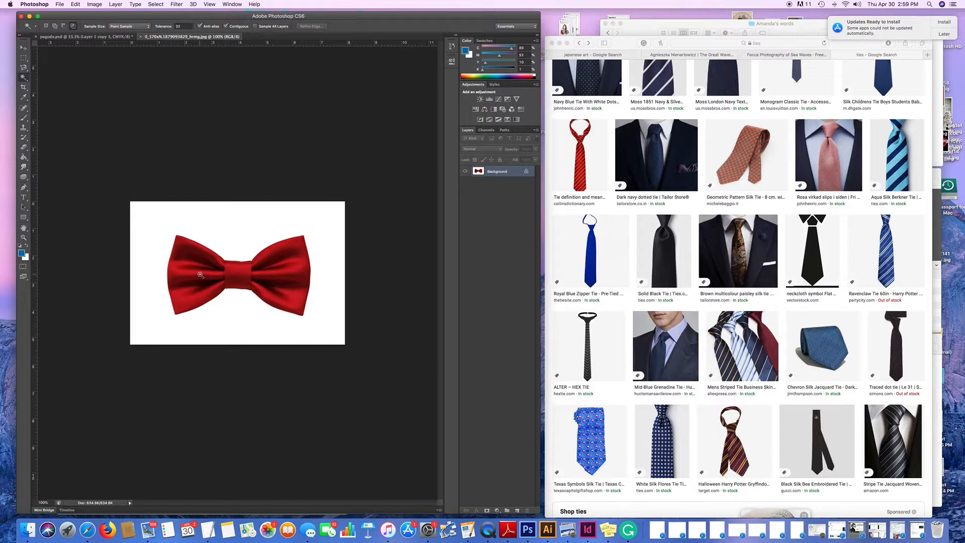
click(174, 266)
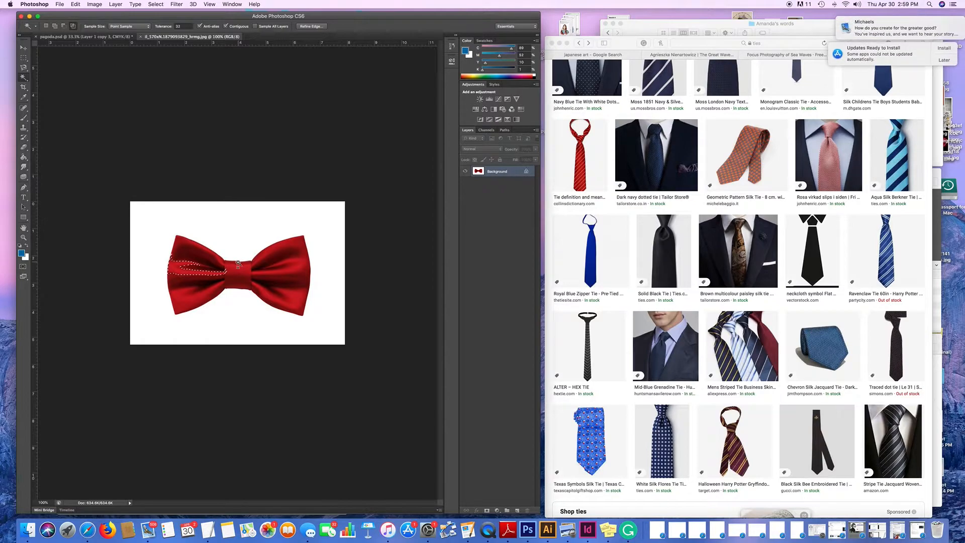
shift+click(208, 271)
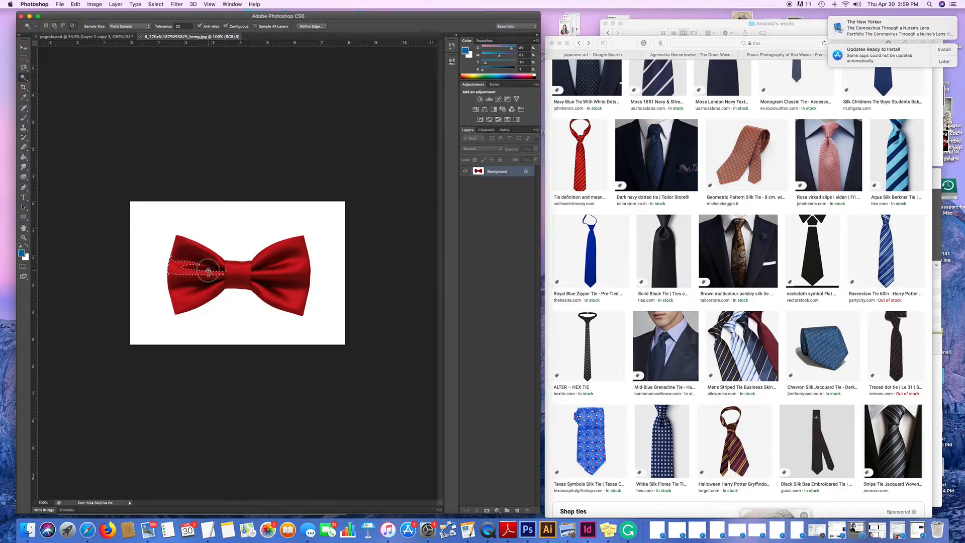
shift+click(192, 268)
key(super+d)
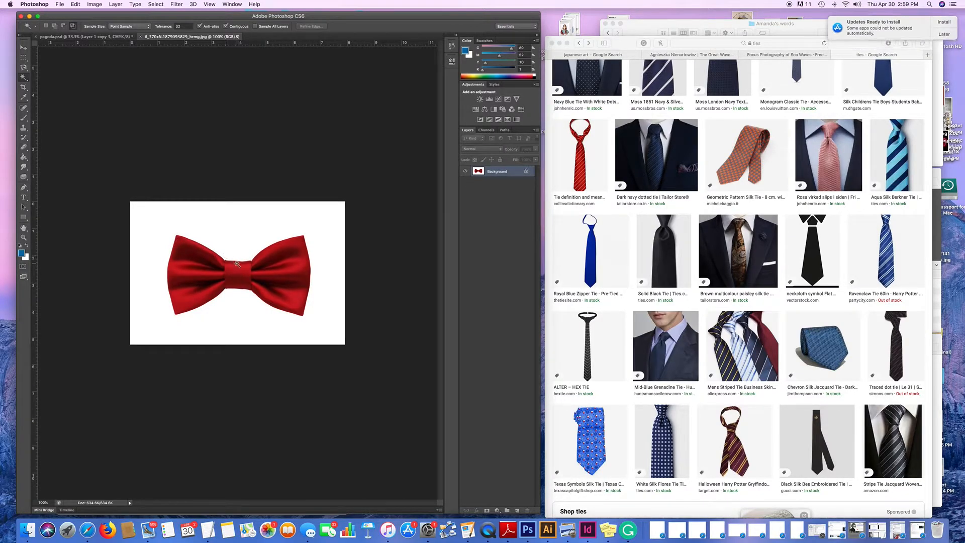
Select the bow tie by inverting a Magic Wand selection of the white background, and float its image window beside the pagoda artwork
click(236, 233)
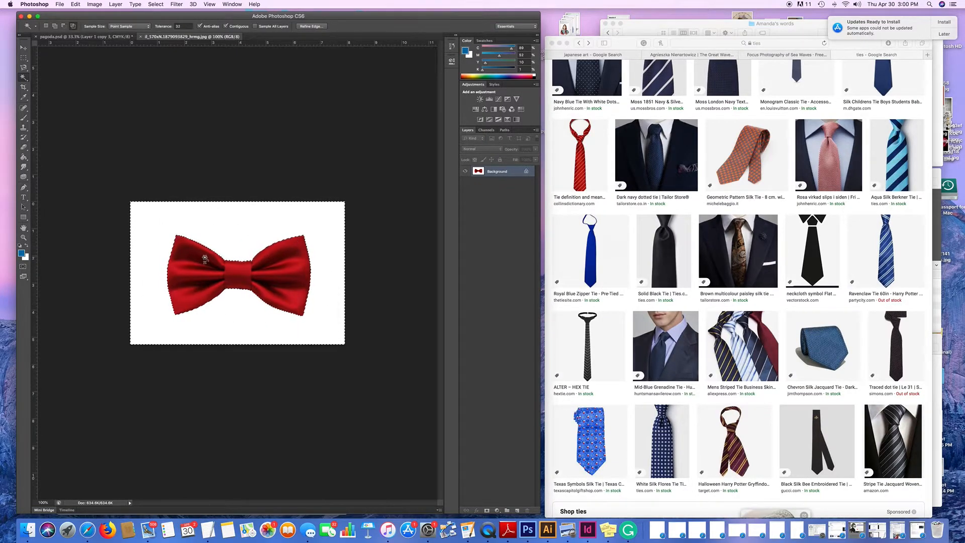
click(152, 6)
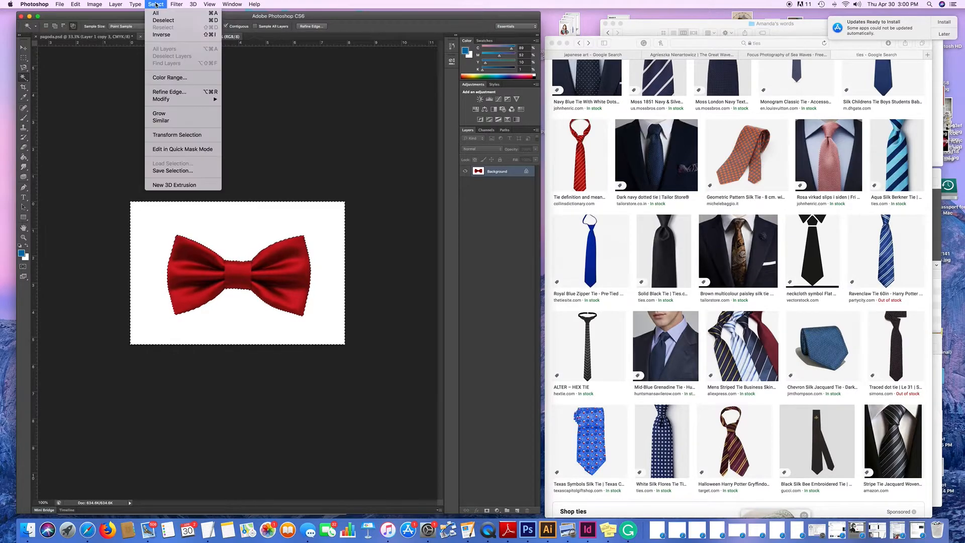
click(159, 35)
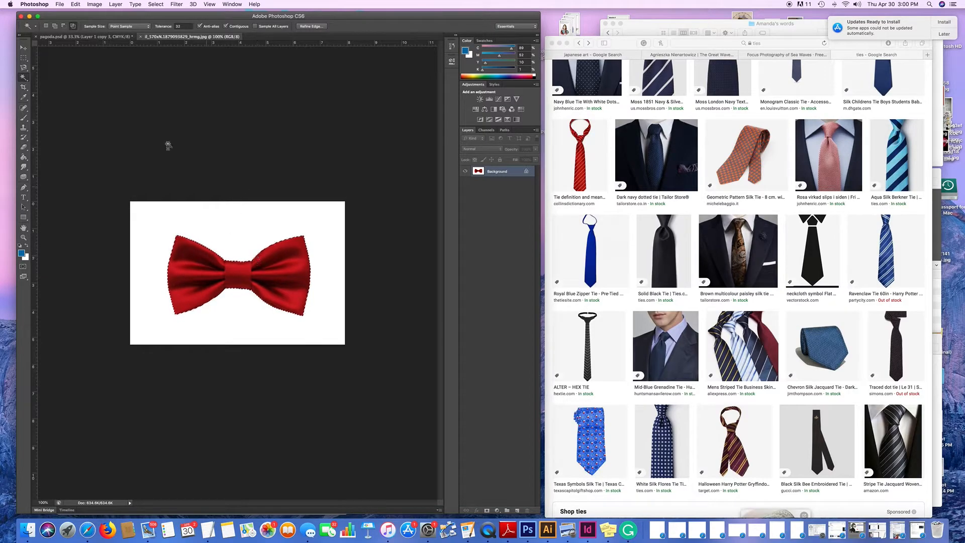
drag(156, 37, 482, 71)
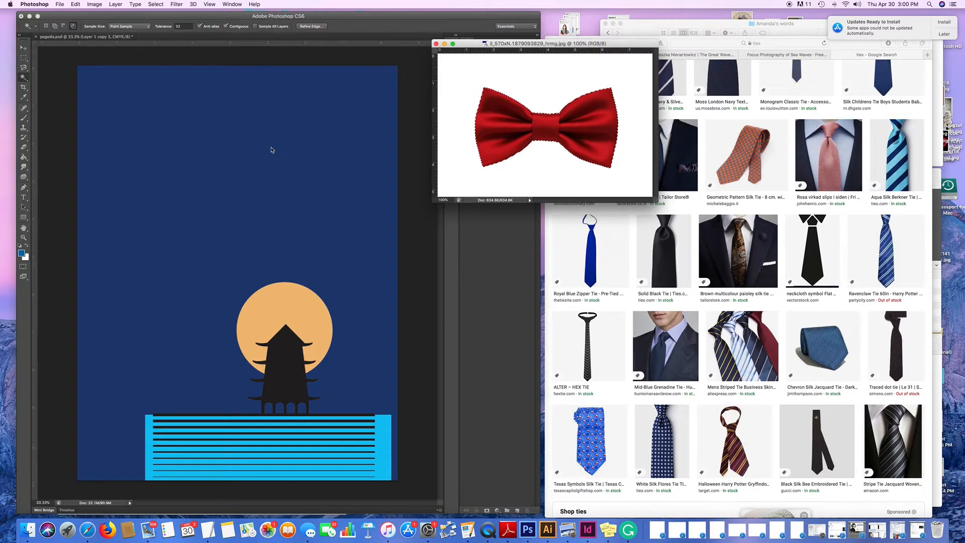
Copy the selected bow tie onto the upper part of the pagoda artwork with the Move tool and delete the copy
click(24, 47)
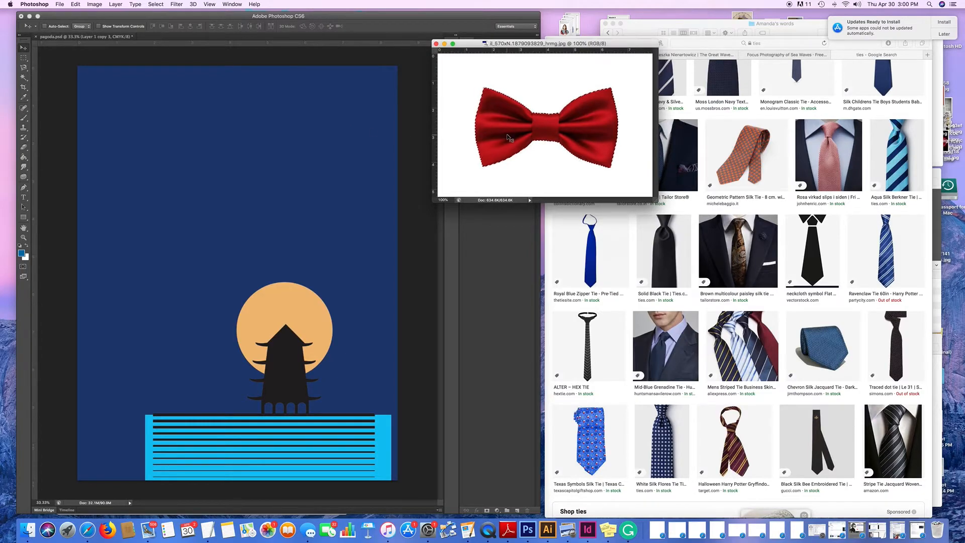
drag(467, 143, 268, 151)
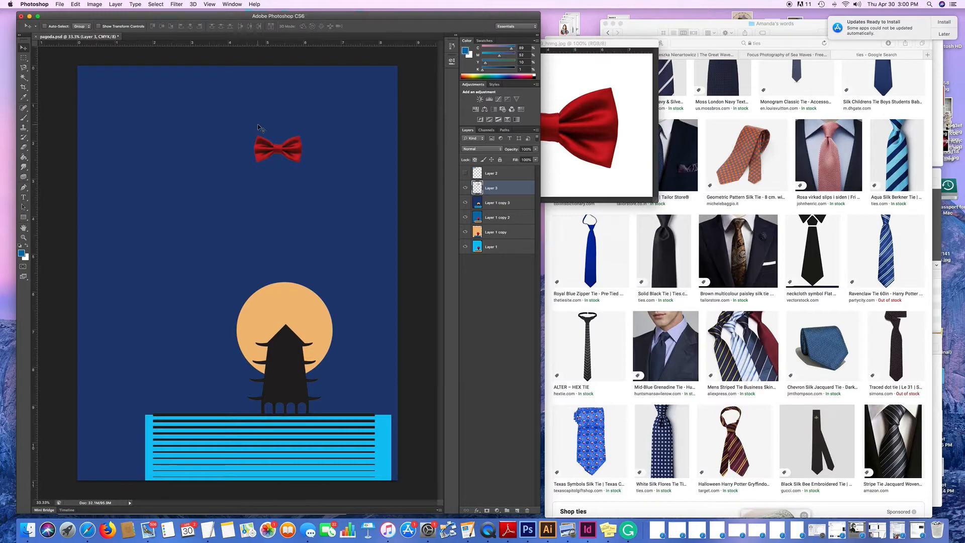
key(BackSpace)
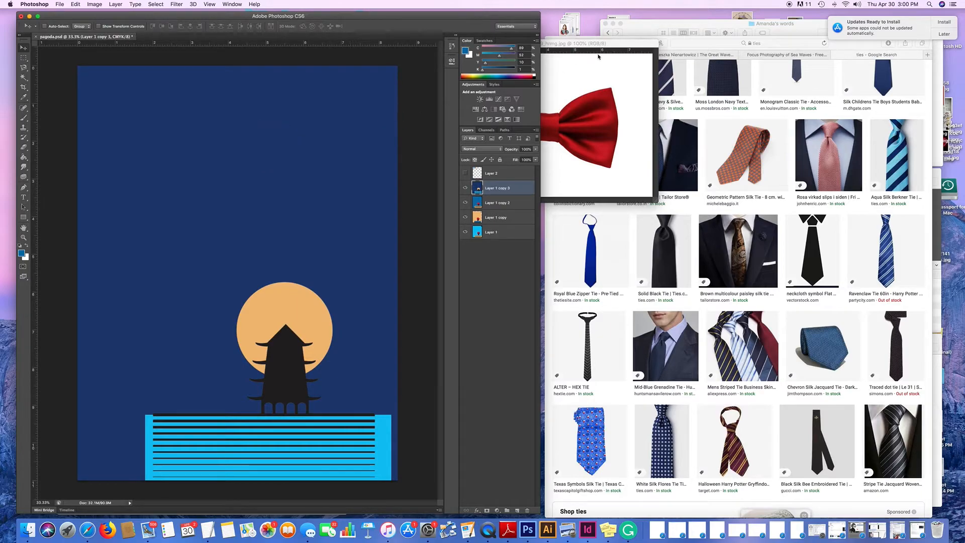
Transfer only the bow tie's selection outline onto the pagoda artwork and place it beside the pagoda's base, over the edge of the water stripes
click(612, 44)
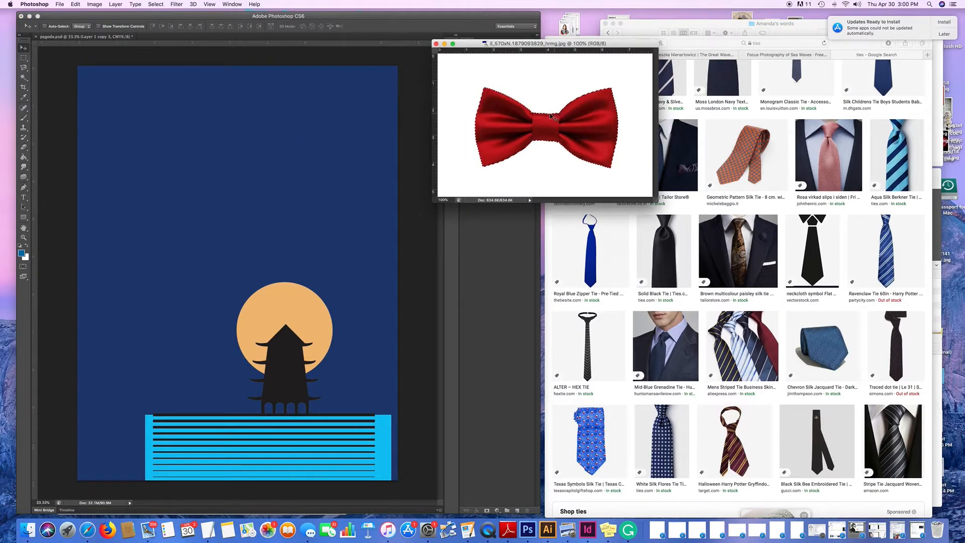
click(25, 60)
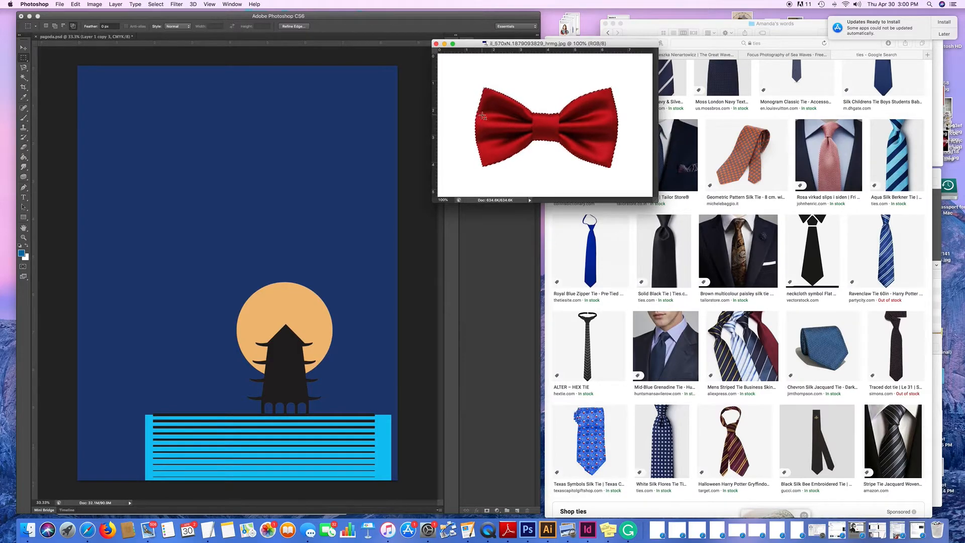
drag(472, 45, 472, 45)
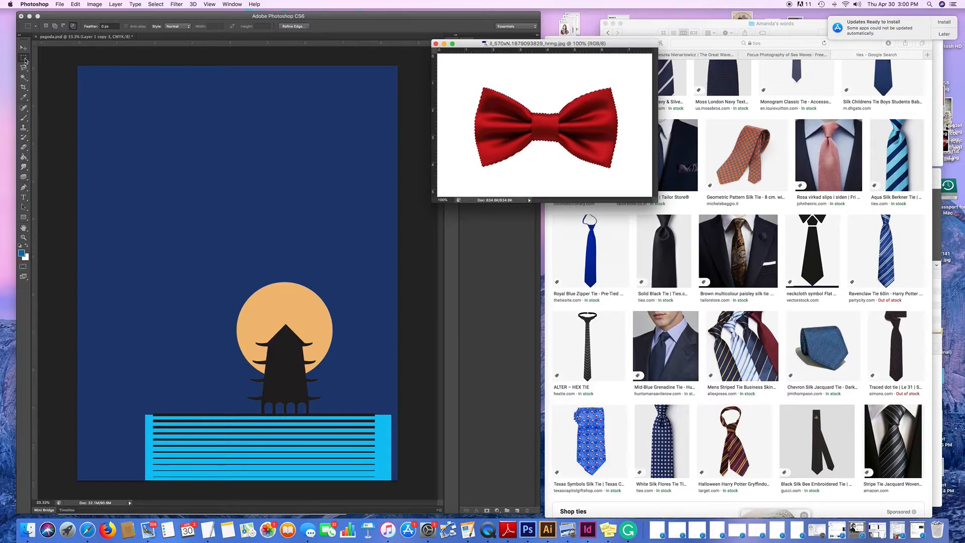
click(475, 123)
key(super+z)
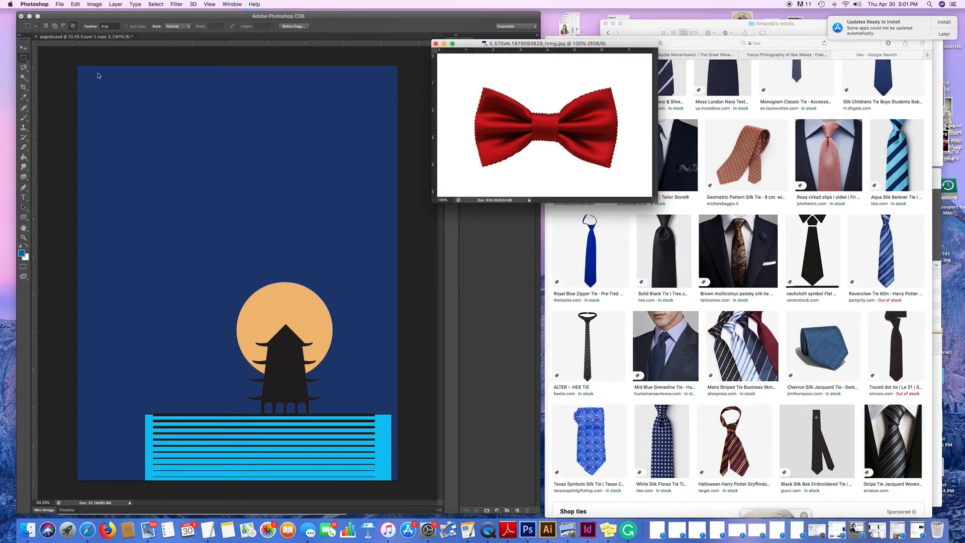
click(23, 68)
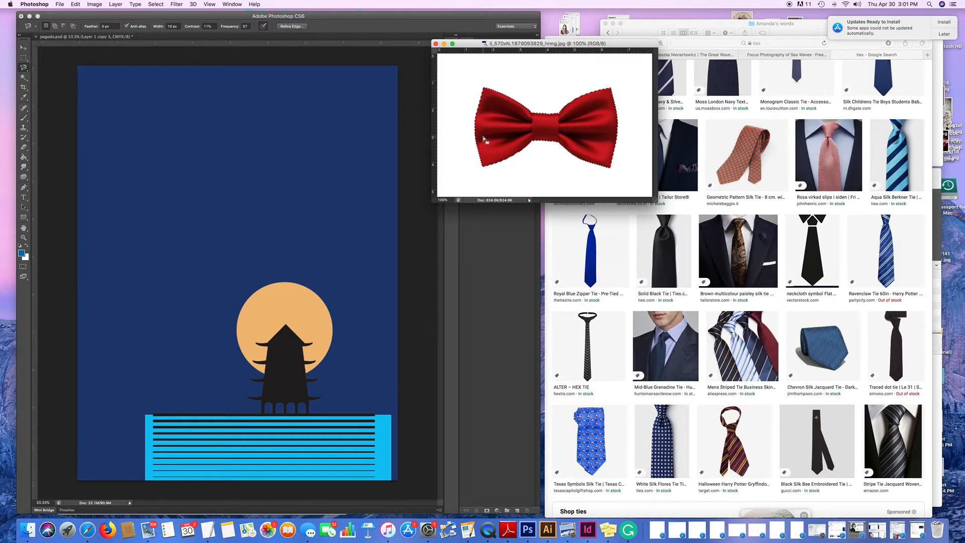
drag(484, 138, 189, 200)
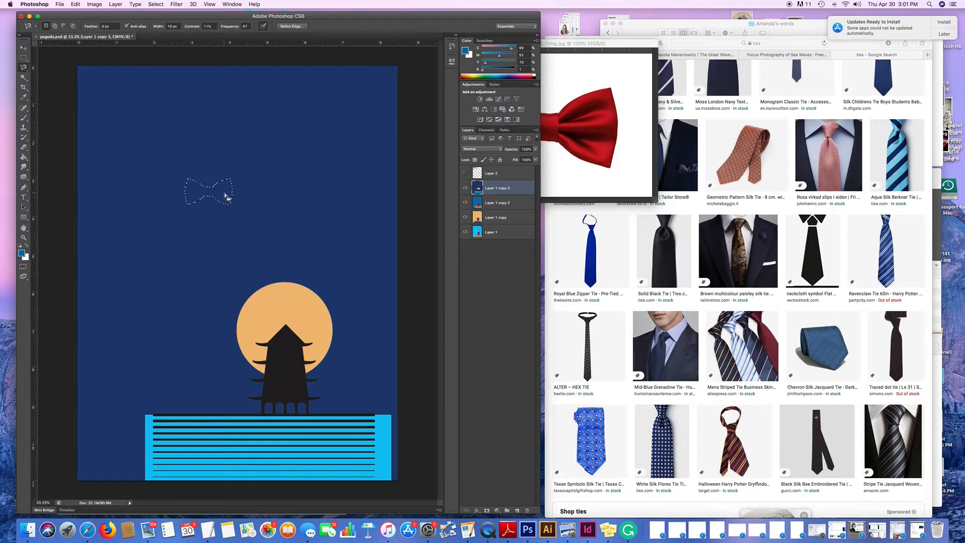
drag(227, 198, 358, 422)
Enlarge the bow tie outline to about 446% with Transform Selection and position it across the pagoda, moon and upper water stripes
click(159, 5)
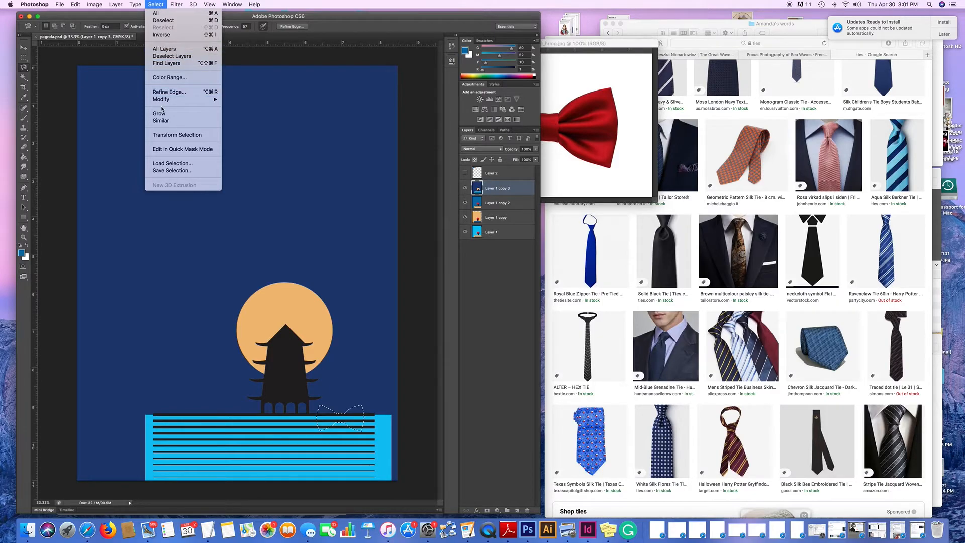
mouse_move(166, 99)
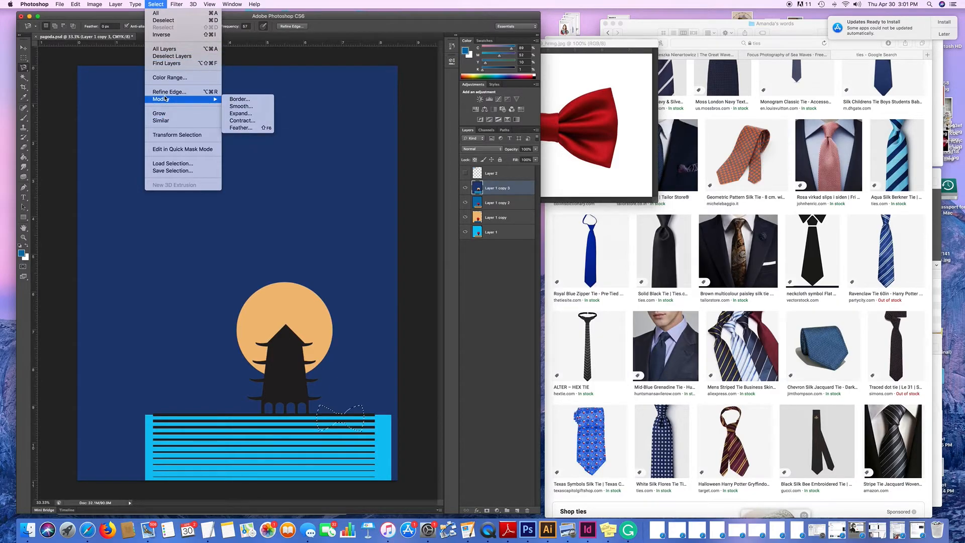
click(174, 136)
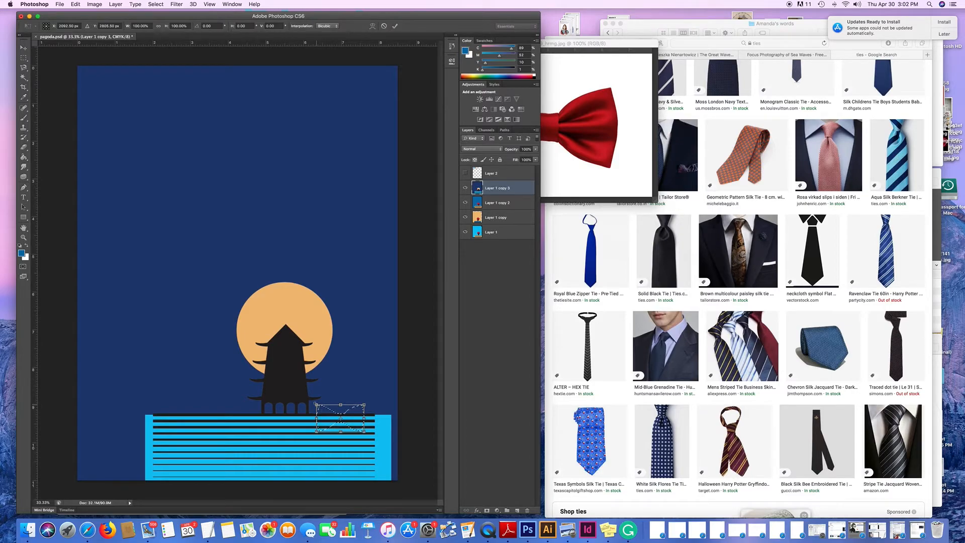
drag(317, 405, 127, 351)
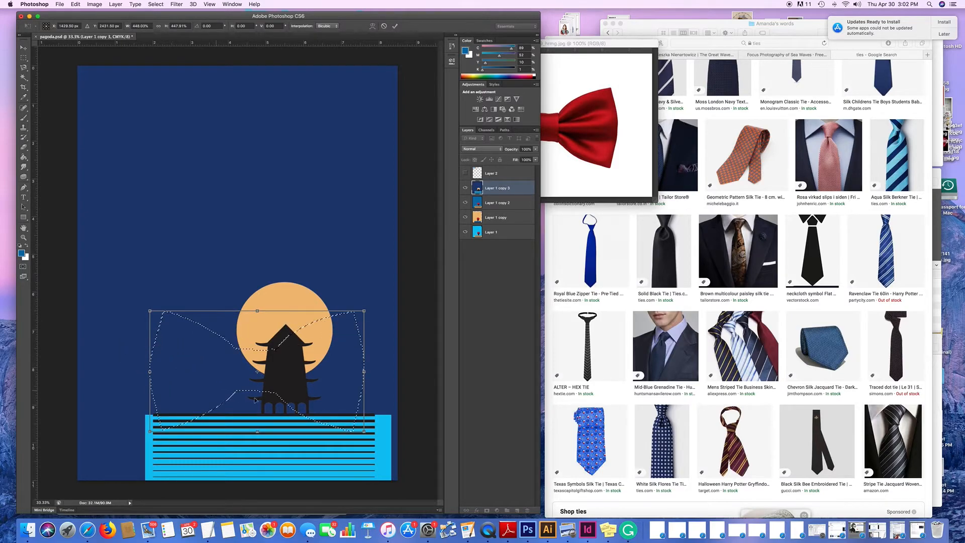
mouse_move(292, 382)
mouse_down()
mouse_move(296, 402)
mouse_move(291, 379)
mouse_up()
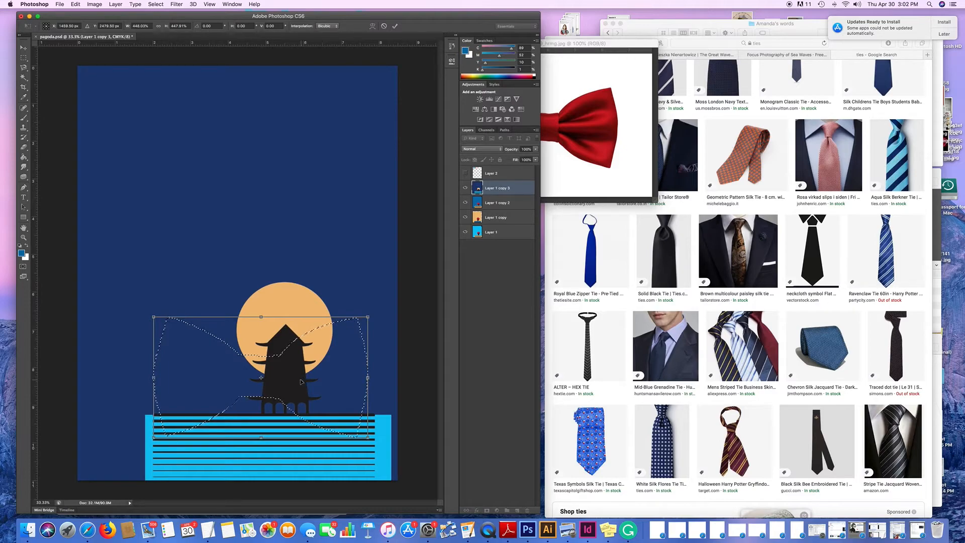
key(Return)
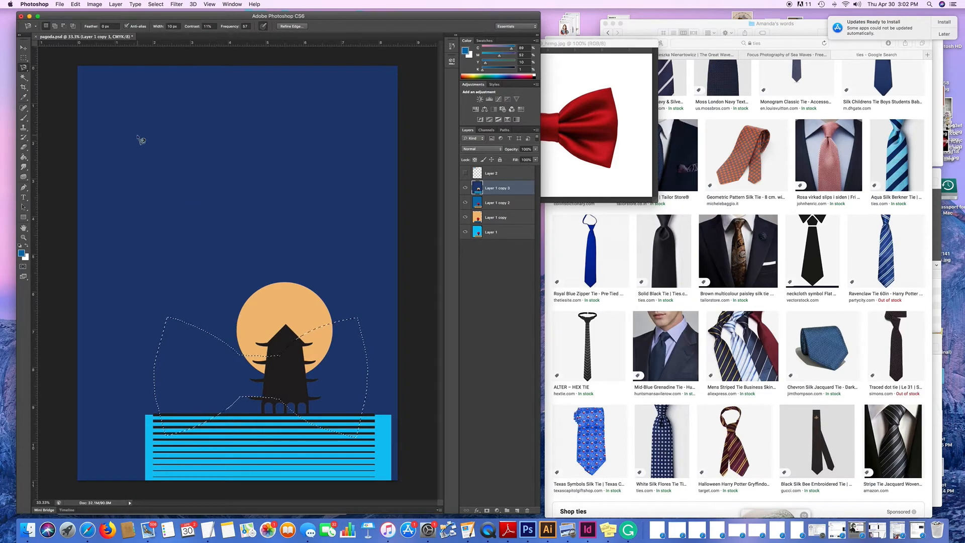
Save the bow tie outline in pagoda.psd as a new channel named "bow tie shape" and deselect it
click(155, 5)
click(172, 171)
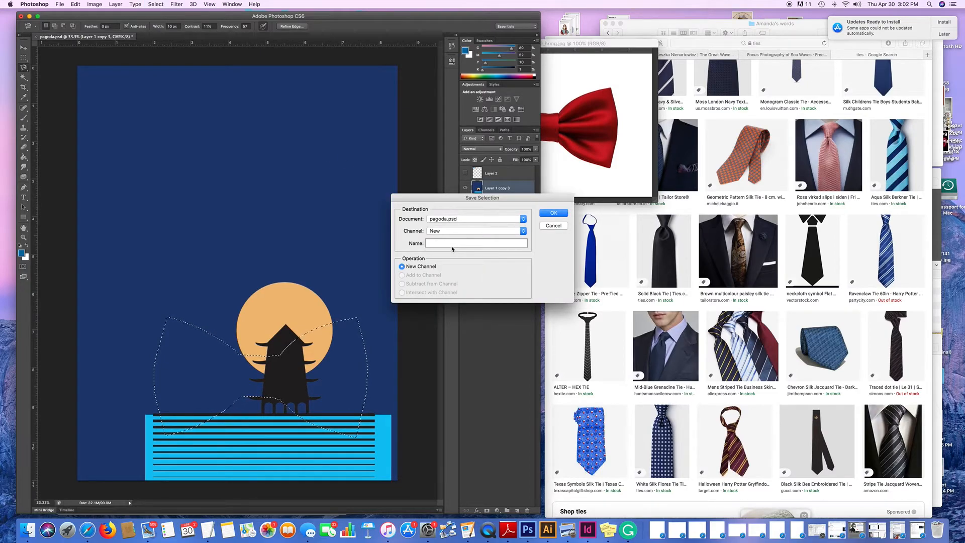
text(bow tie shape)
key(Return)
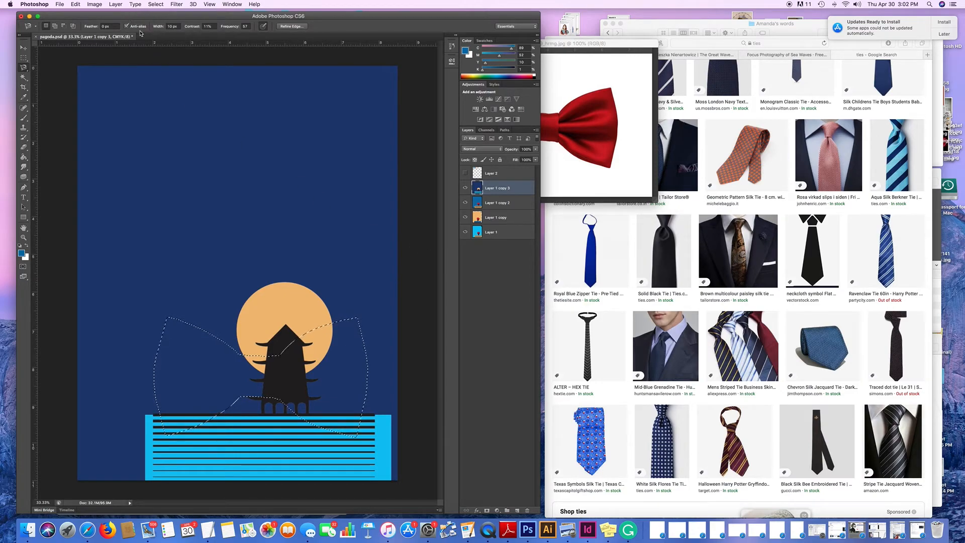
key(super+d)
Check the list of saved selection channels for pagoda.psd in Load Selection
click(157, 4)
click(173, 164)
click(523, 233)
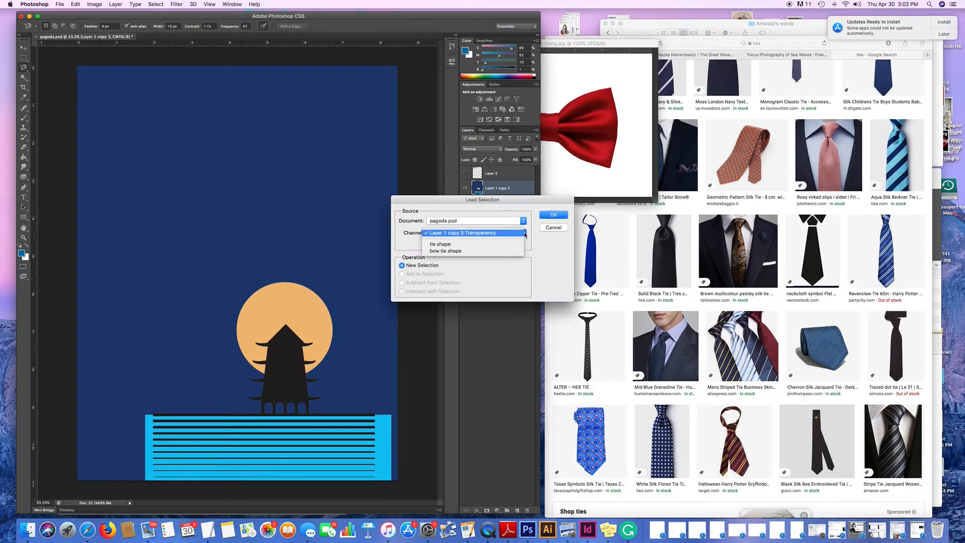
click(551, 240)
click(553, 216)
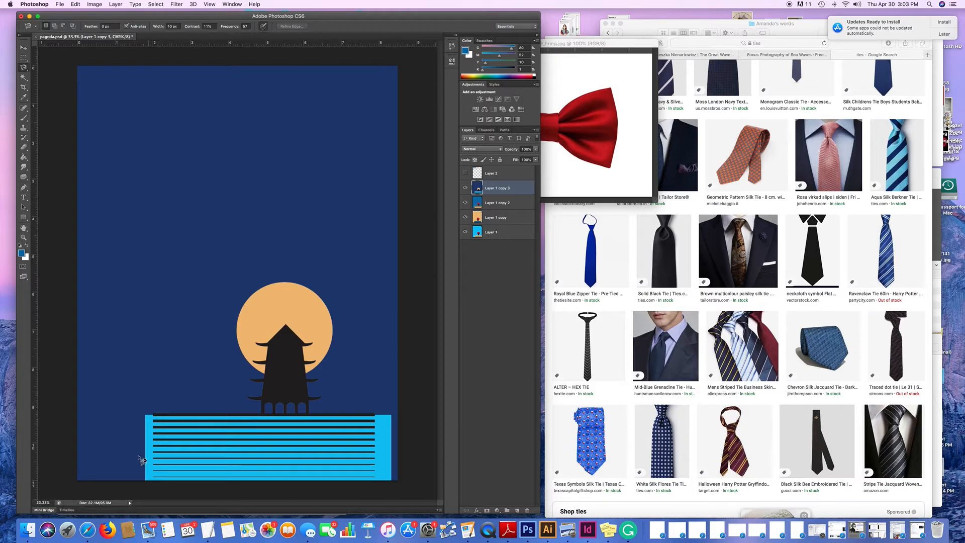
click(59, 4)
click(80, 21)
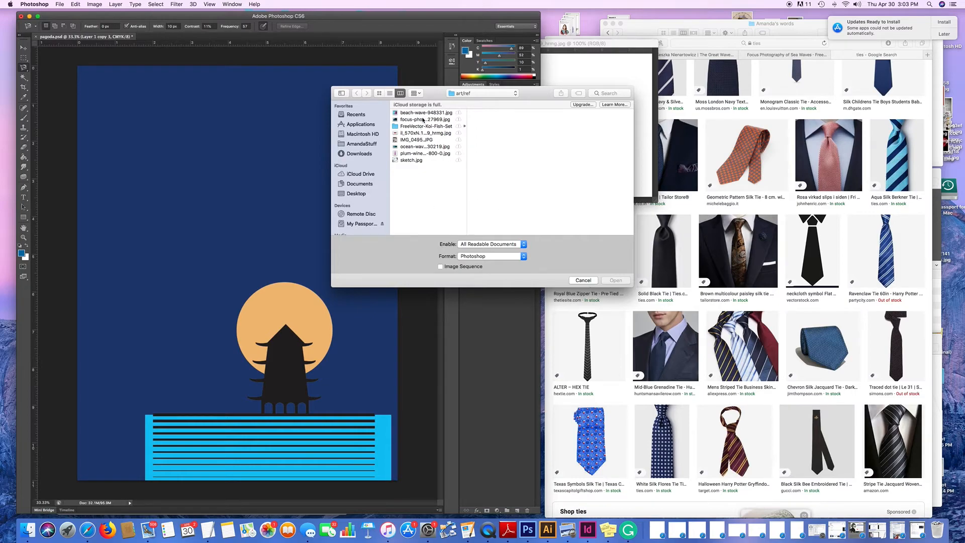
click(411, 154)
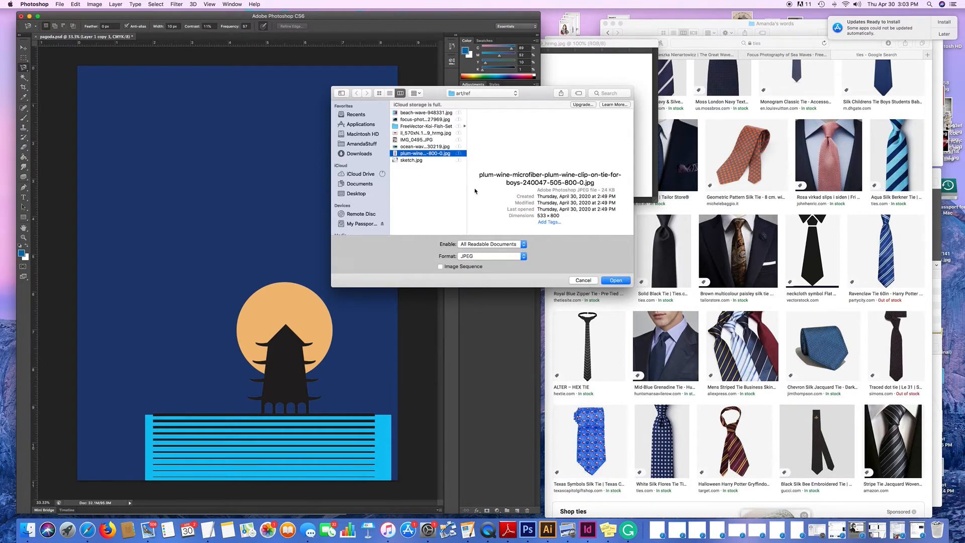
click(617, 281)
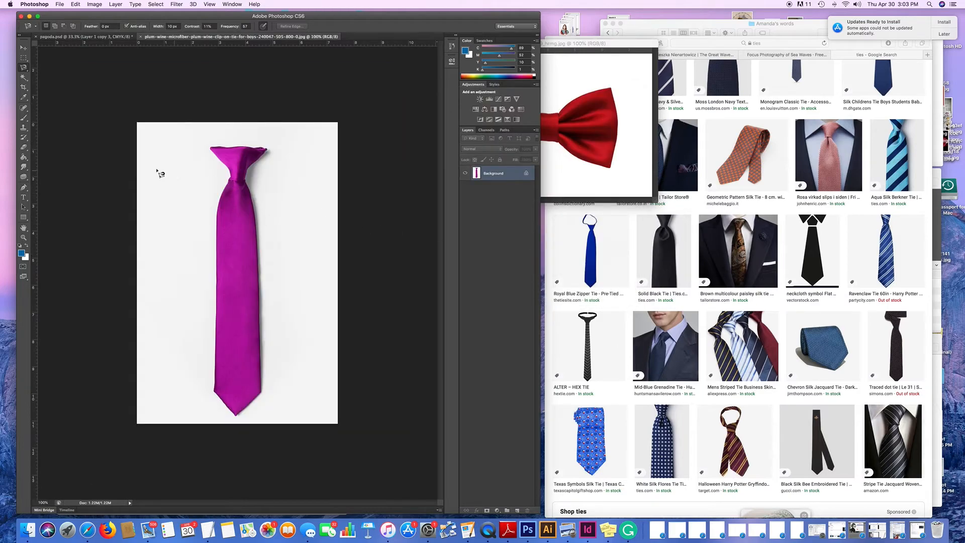
Select the photo's light background with the Magic Wand, including the shadow beside the knot, and float its window beside the pagoda artwork
click(23, 77)
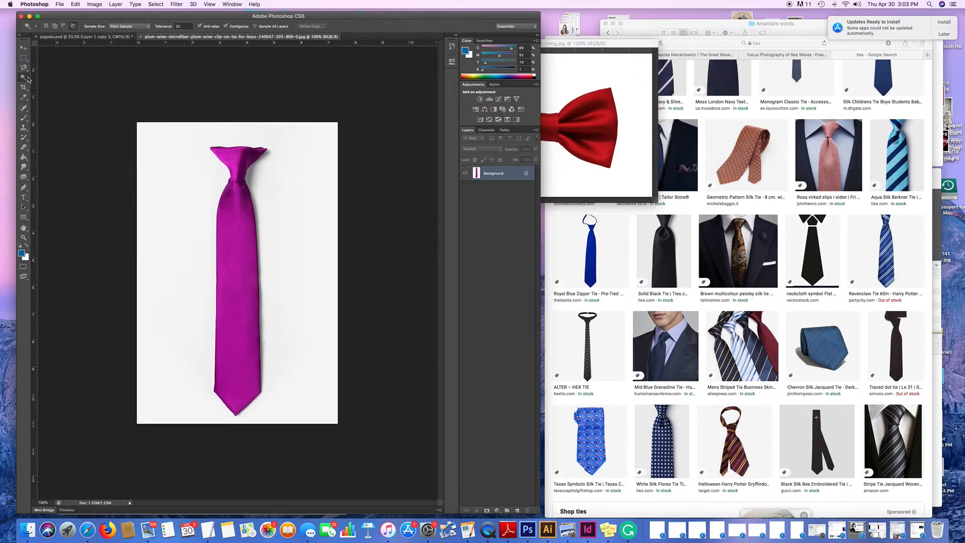
click(166, 165)
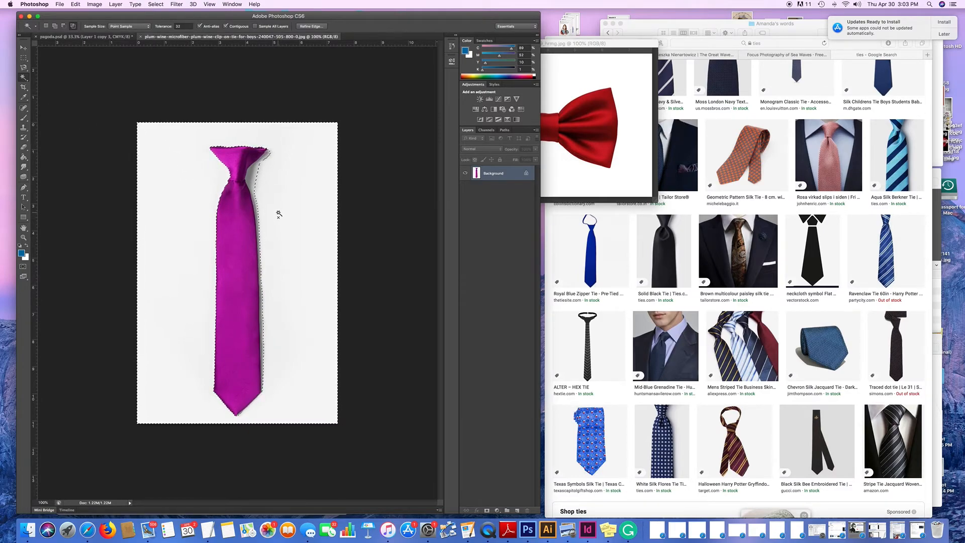
shift+click(255, 180)
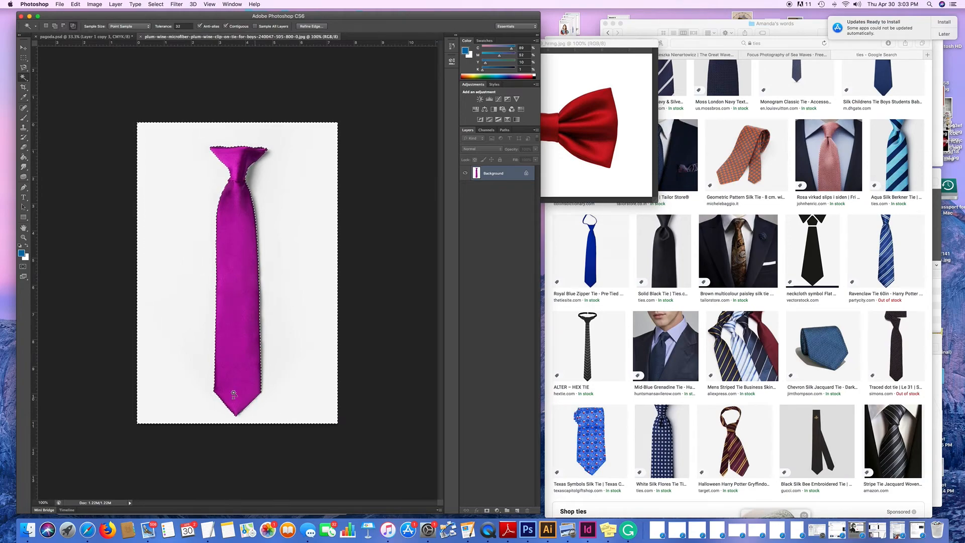
drag(159, 36, 366, 64)
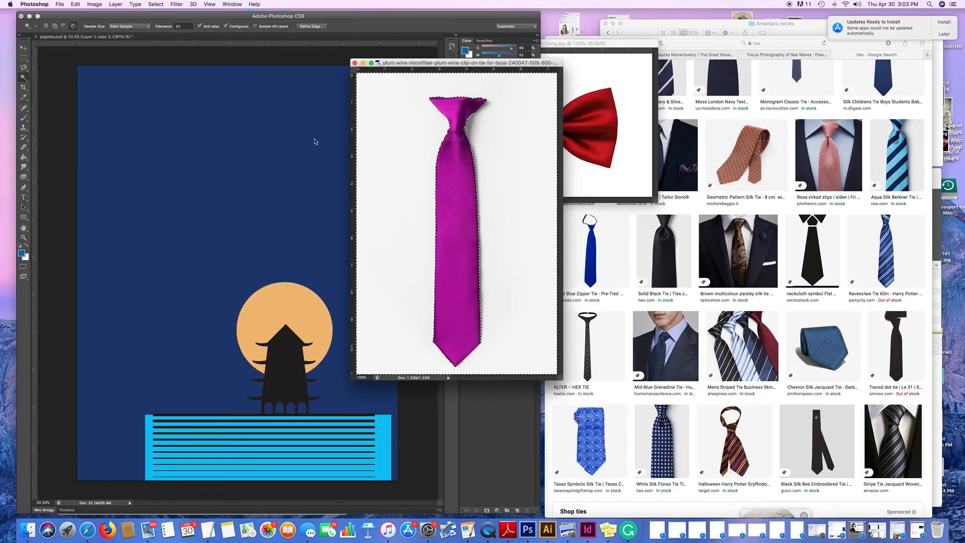
Invert the selection to the purple tie and transfer only its outline onto the sky above the moon in the pagoda artwork
key(l)
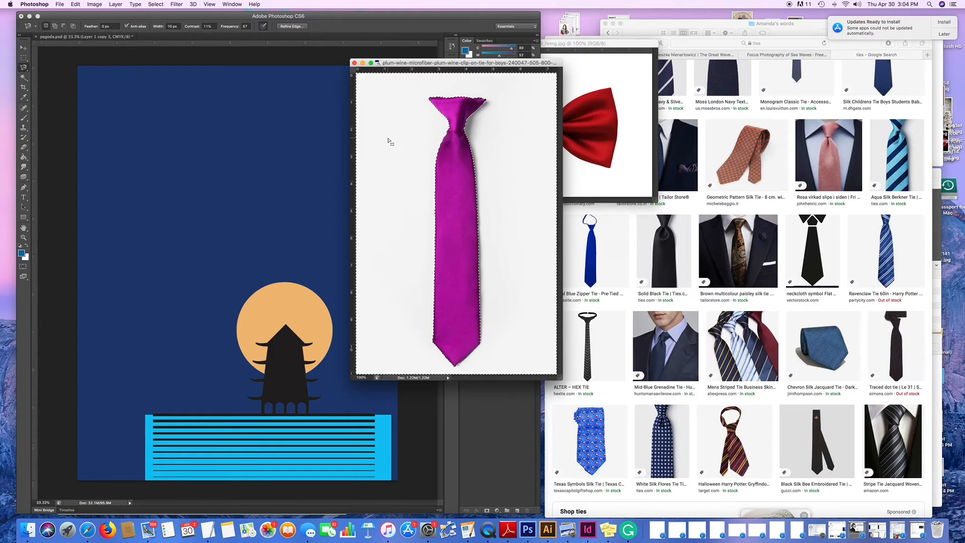
click(156, 6)
click(162, 35)
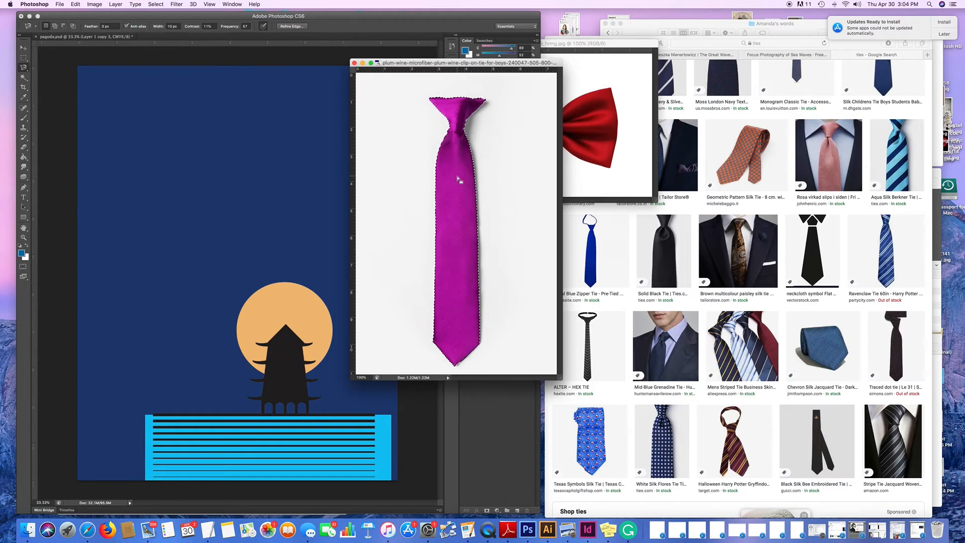
drag(457, 171, 239, 205)
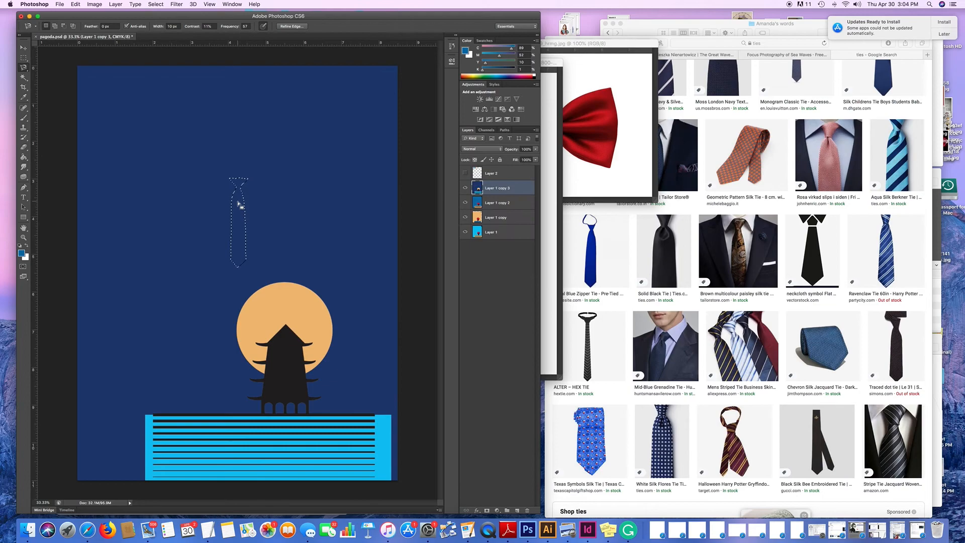
Enlarge the tie outline proportionally to about 450% with Transform Selection so it spans the artwork's height, passing over the moon and pagoda
click(156, 5)
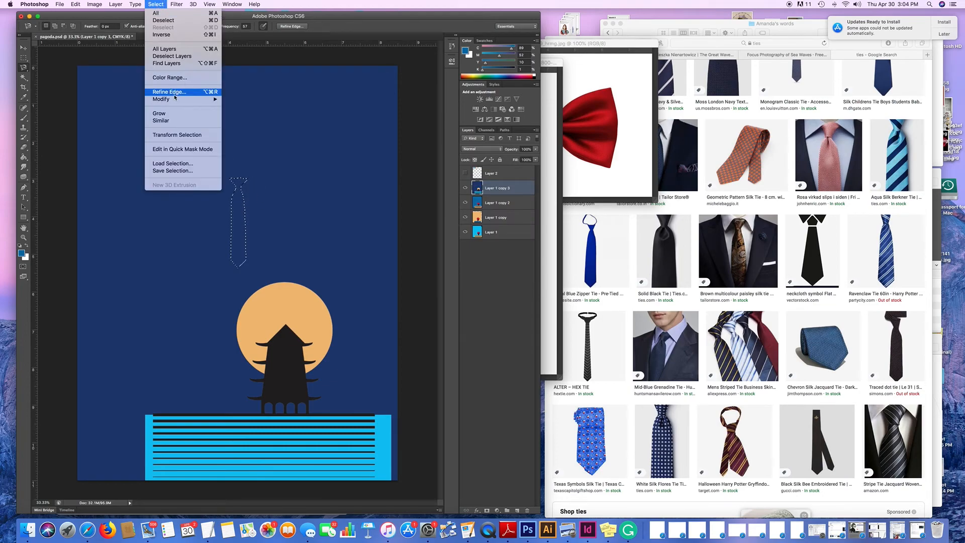
click(174, 135)
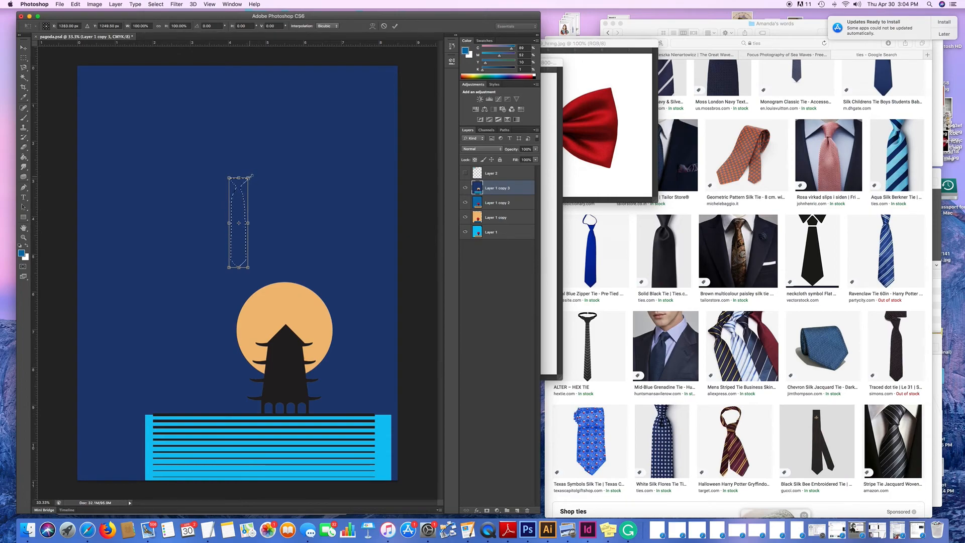
drag(249, 177, 301, 137)
drag(318, 100, 338, 70)
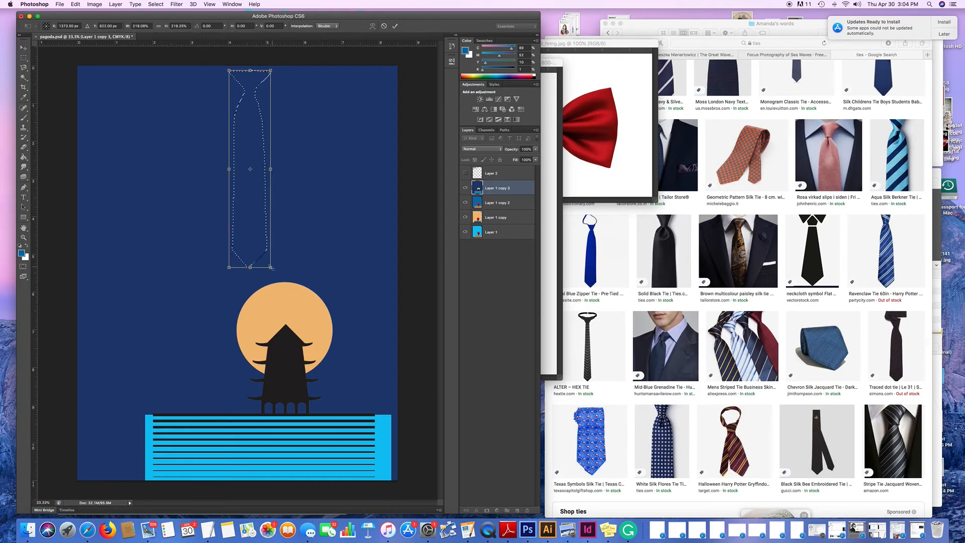
drag(272, 267, 340, 471)
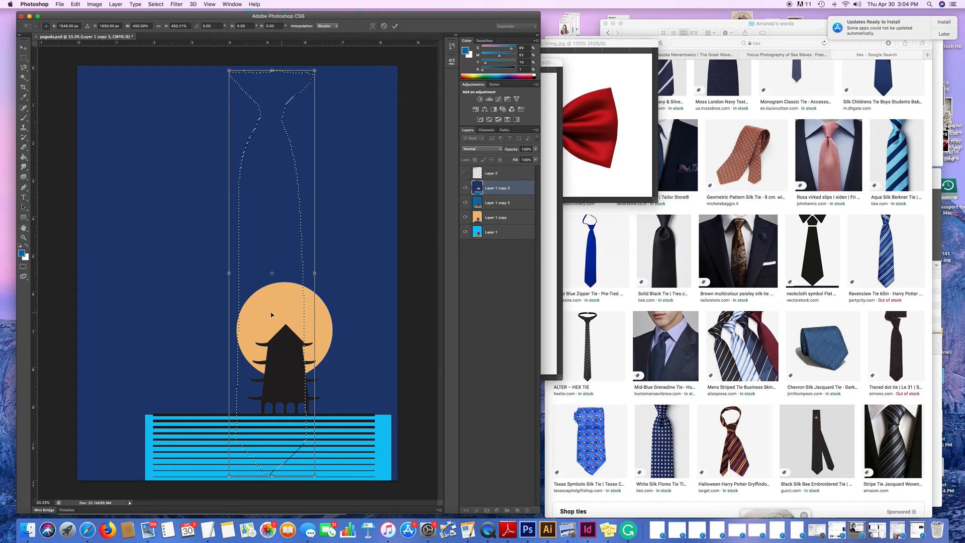
drag(284, 306, 278, 302)
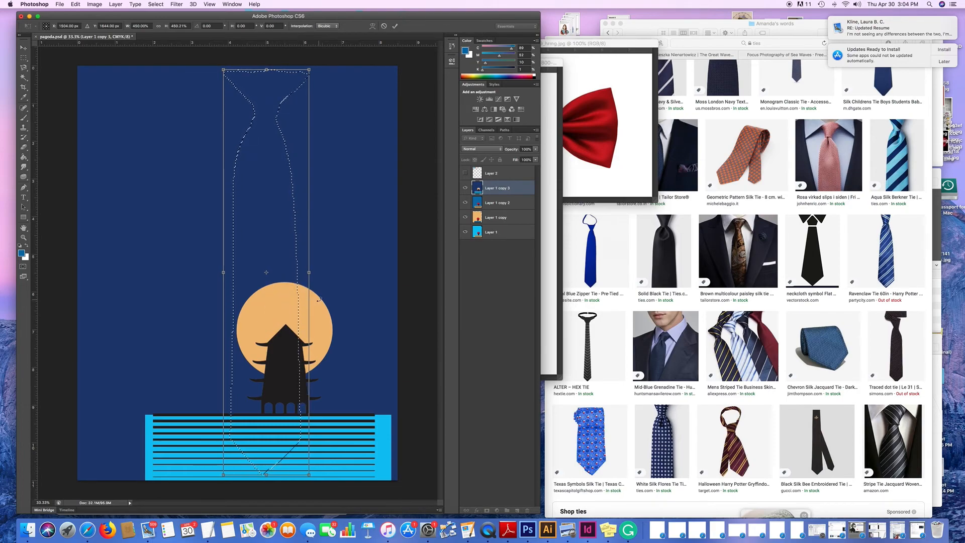
key(Return)
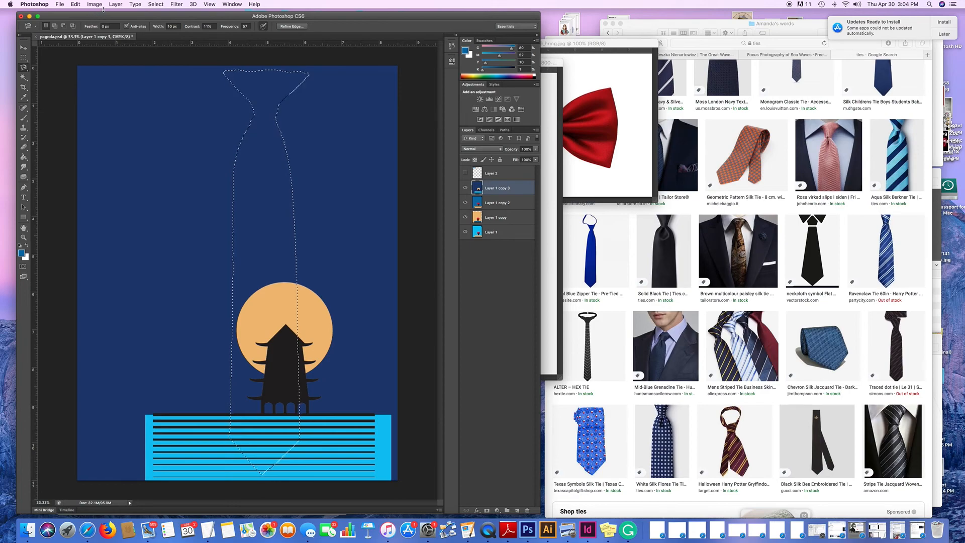
Save the tie outline as a new channel named "realistic tie shape" and save pagoda.psd
click(156, 4)
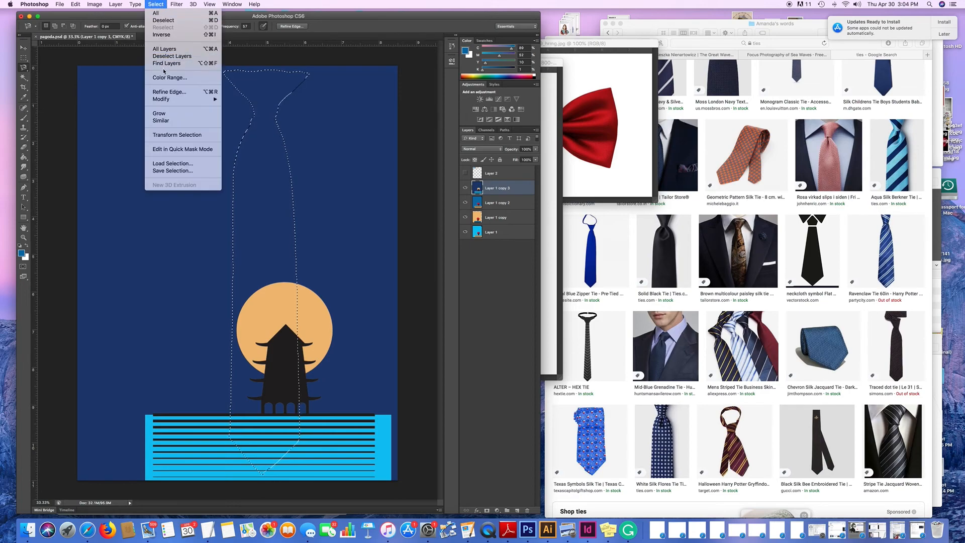
click(170, 172)
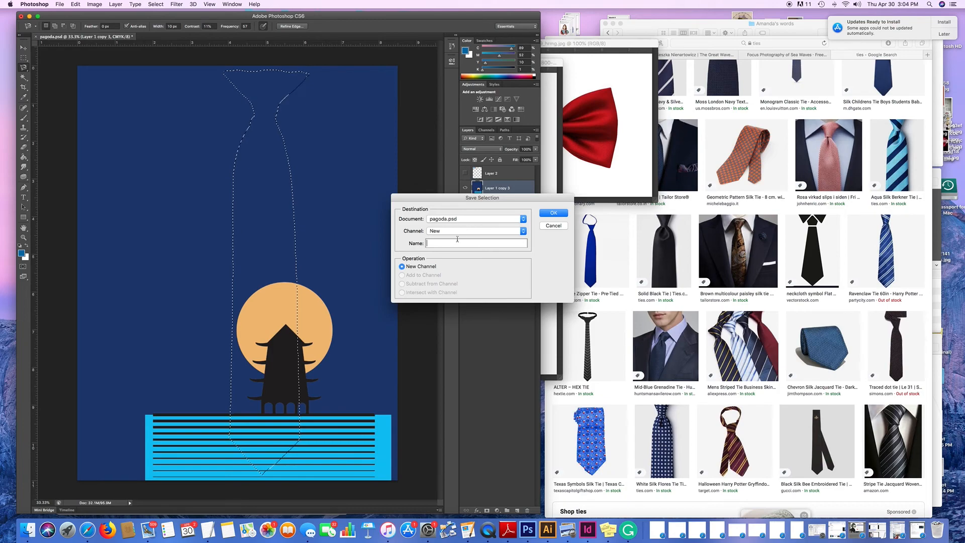
text(realistic)
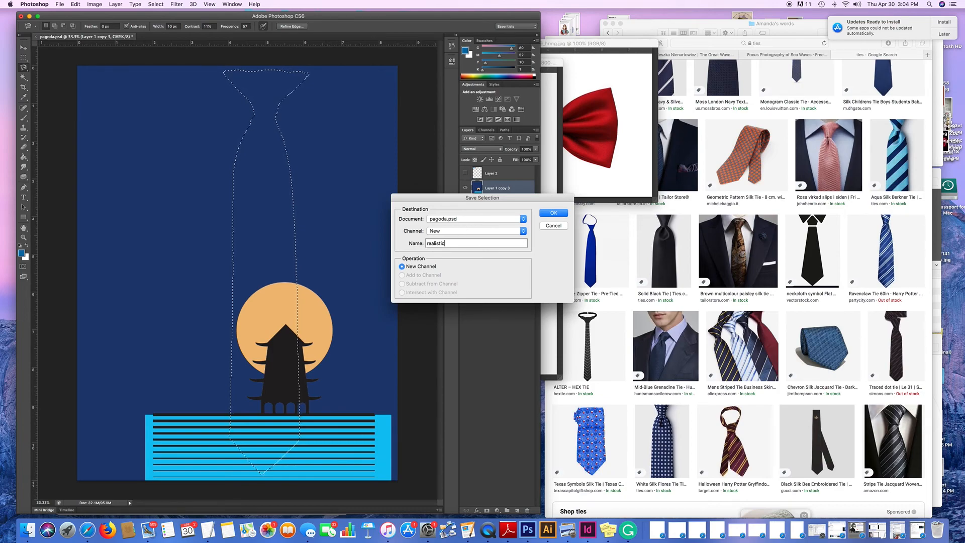
text( tie shape)
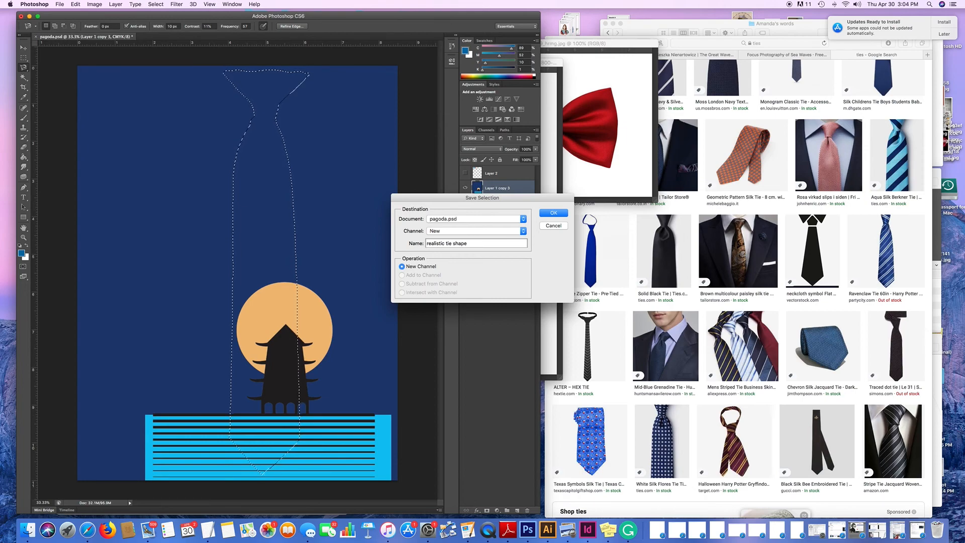
click(553, 213)
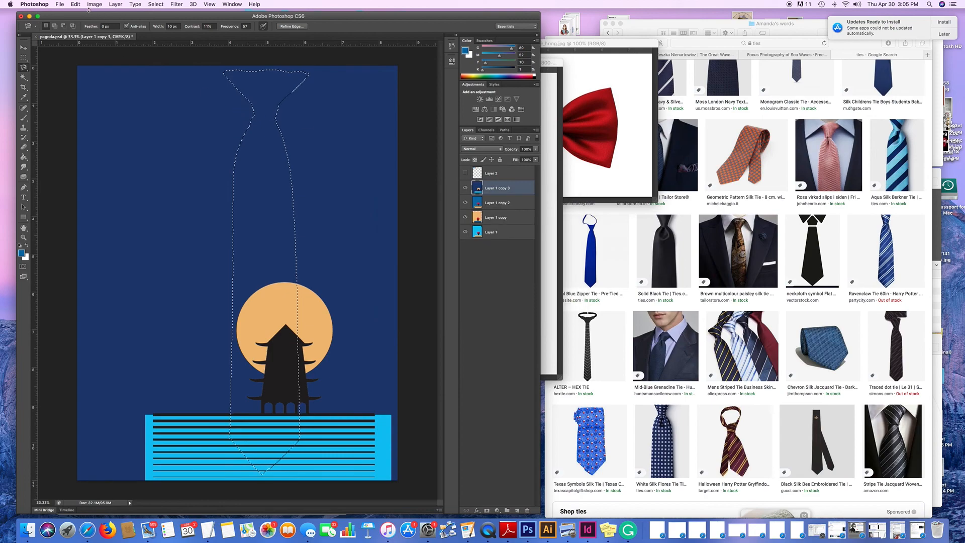
click(60, 5)
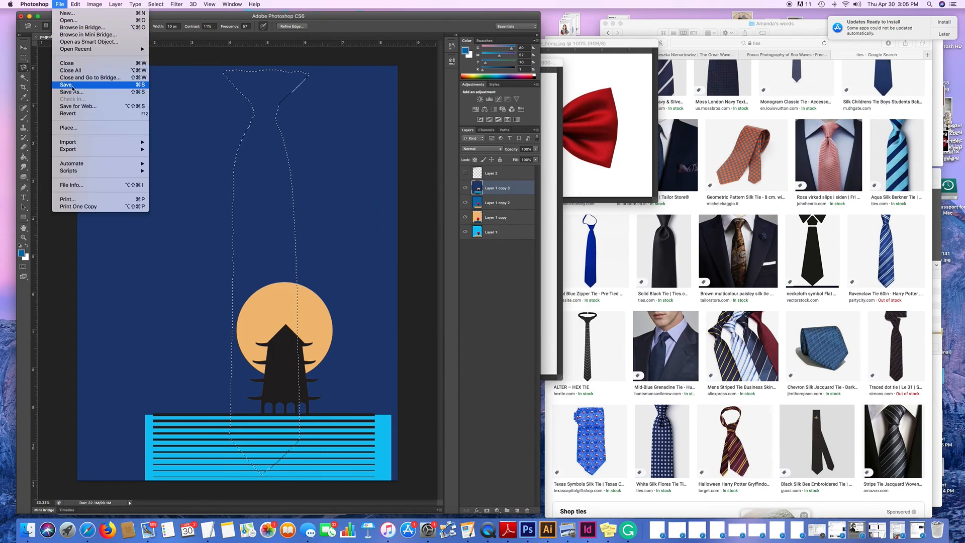
click(73, 85)
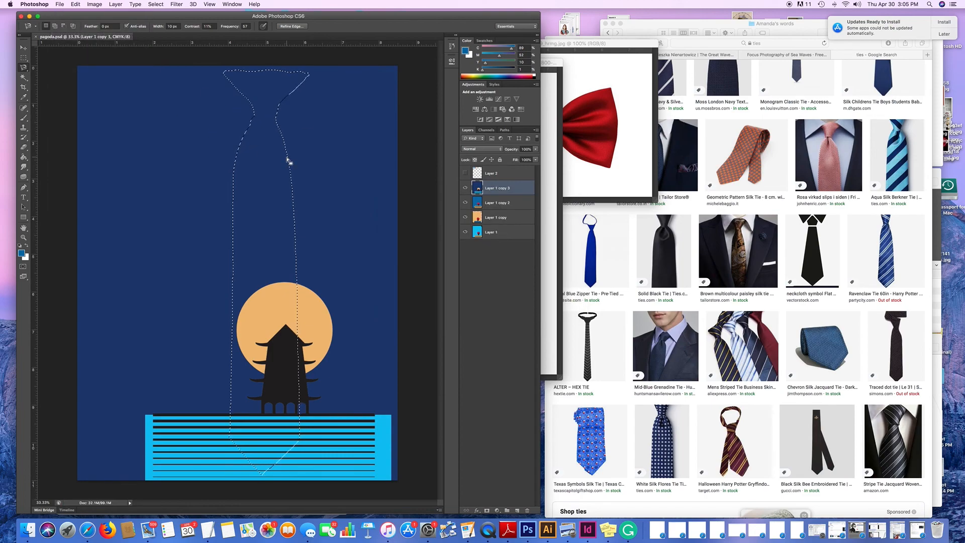